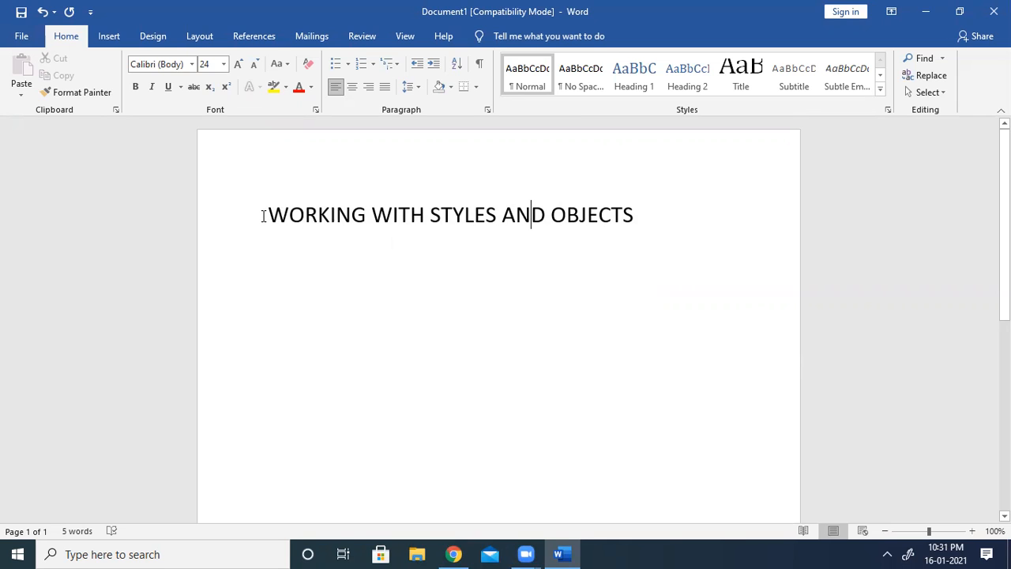
- Try the Heading 1 and Heading 2 styles on the line "WORKING WITH STYLES AND OBJECTS" and settle on the Intense Quote style
{"action": "left_click_drag", "start_coordinate": [262, 215], "coordinate": [641, 208]}
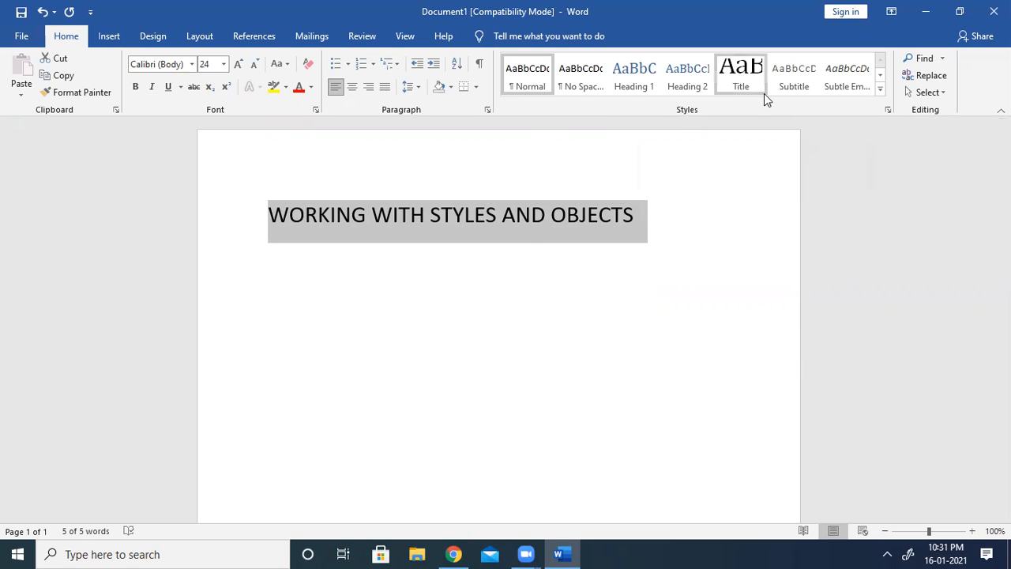
{"action": "left_click", "coordinate": [636, 75]}
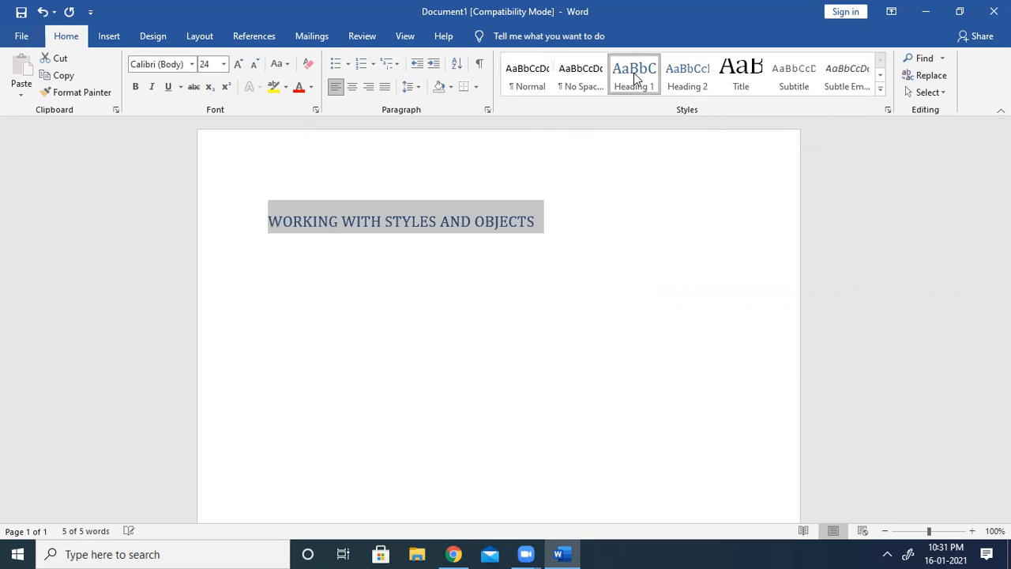
{"action": "left_click", "coordinate": [689, 90]}
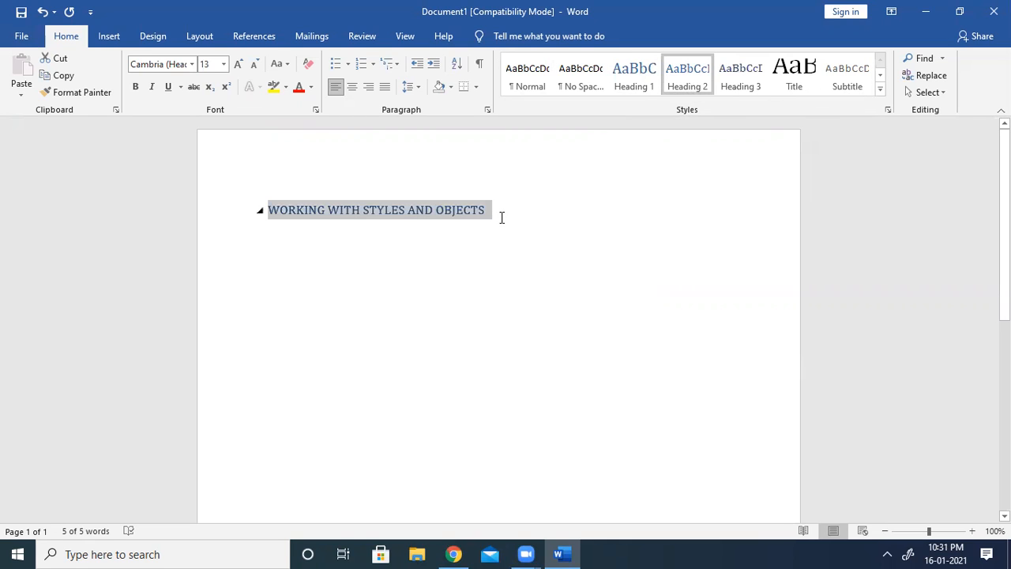
{"action": "left_click", "coordinate": [878, 88]}
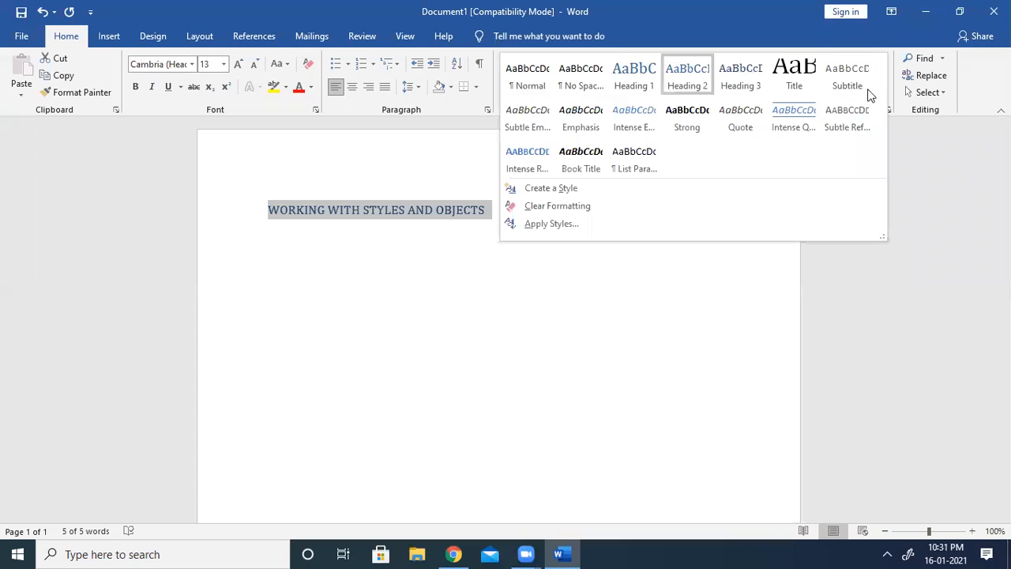
{"action": "left_click", "coordinate": [792, 115]}
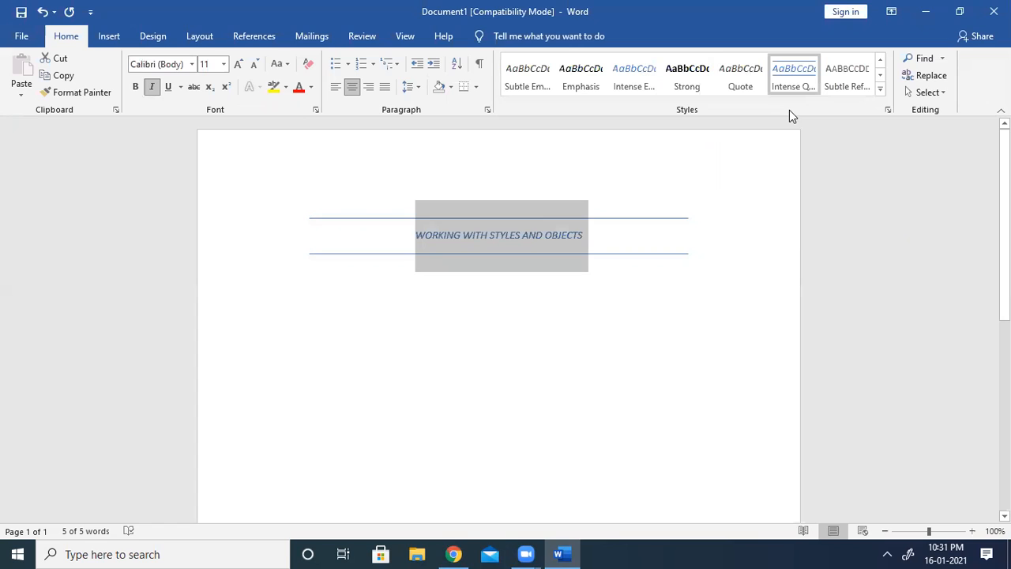
- On a new line below the styled title, insert WordArt reading "MICROSOFT WORD" in the dark green style with a pale offset shadow
{"action": "left_click", "coordinate": [736, 269]}
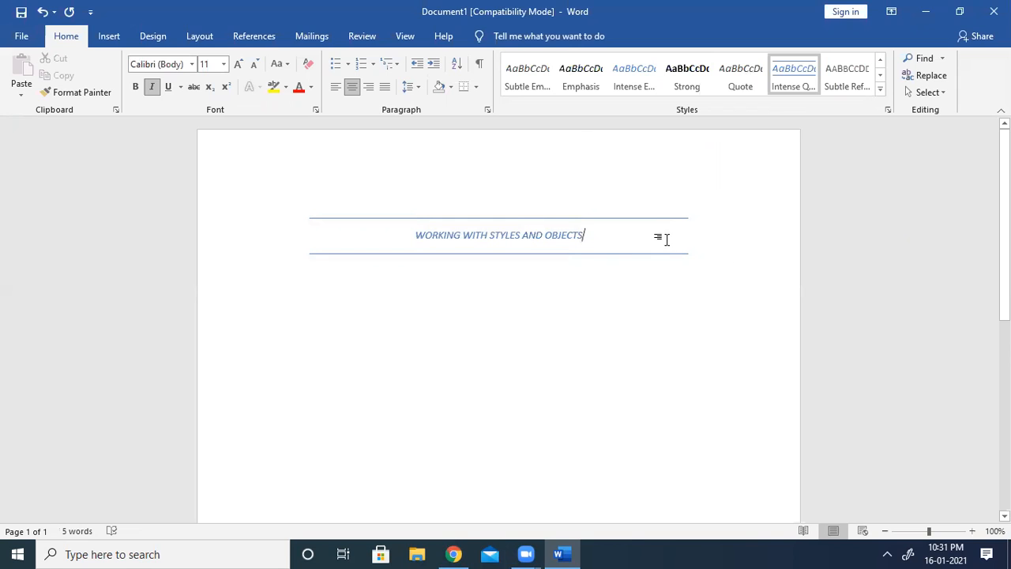
{"action": "key", "text": "Return"}
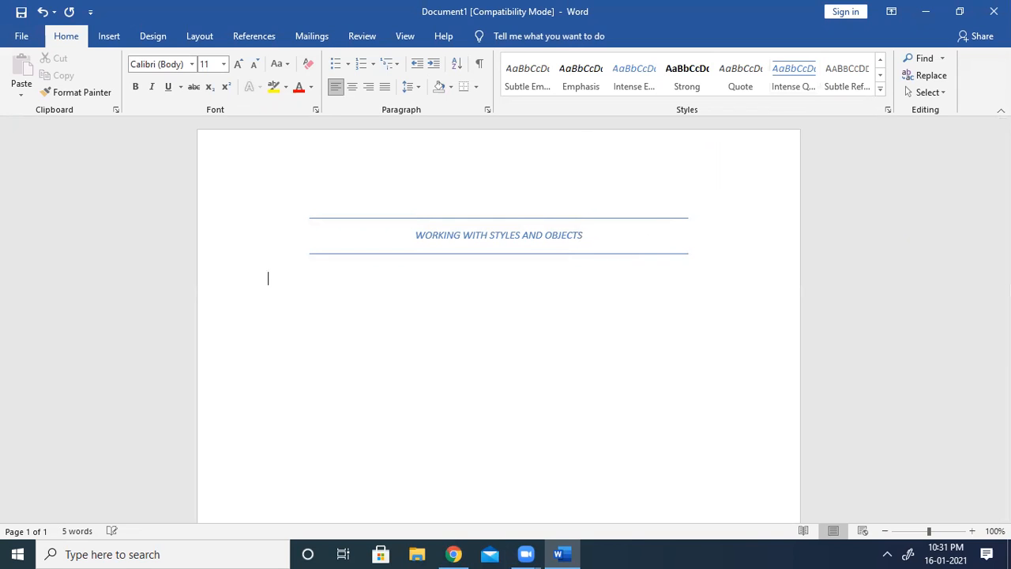
{"action": "left_click", "coordinate": [110, 38]}
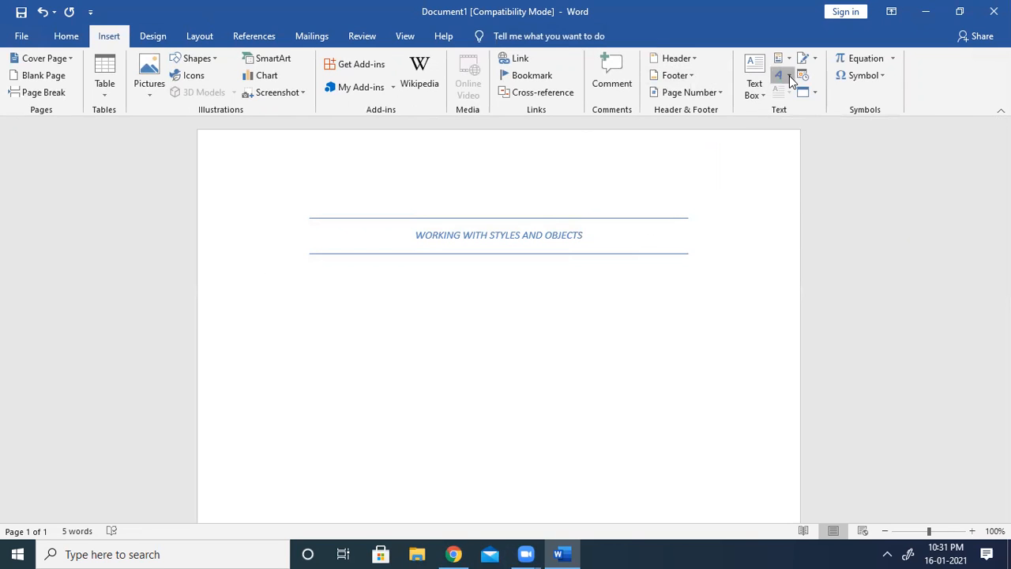
{"action": "left_click", "coordinate": [788, 76]}
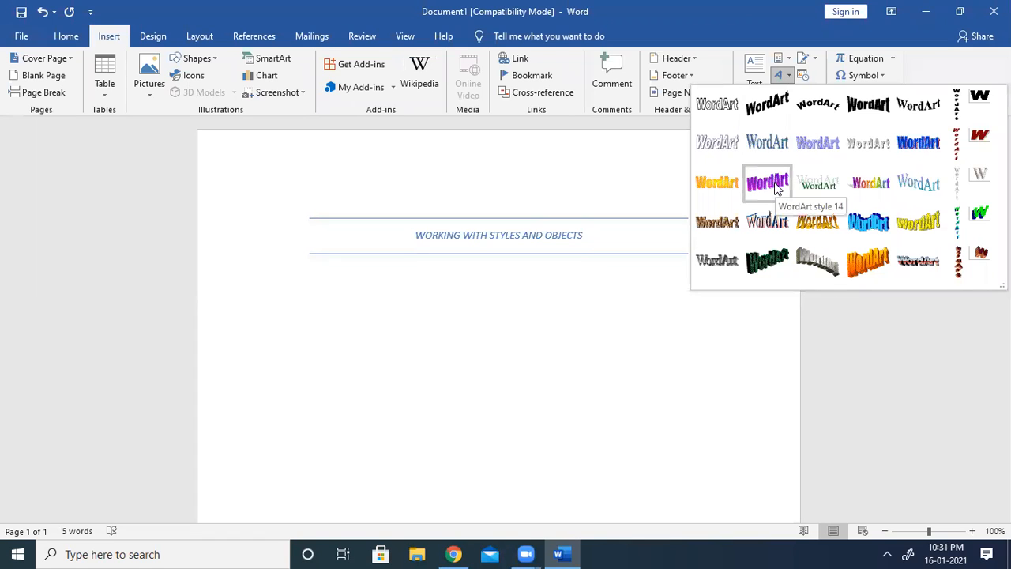
{"action": "left_click", "coordinate": [819, 186]}
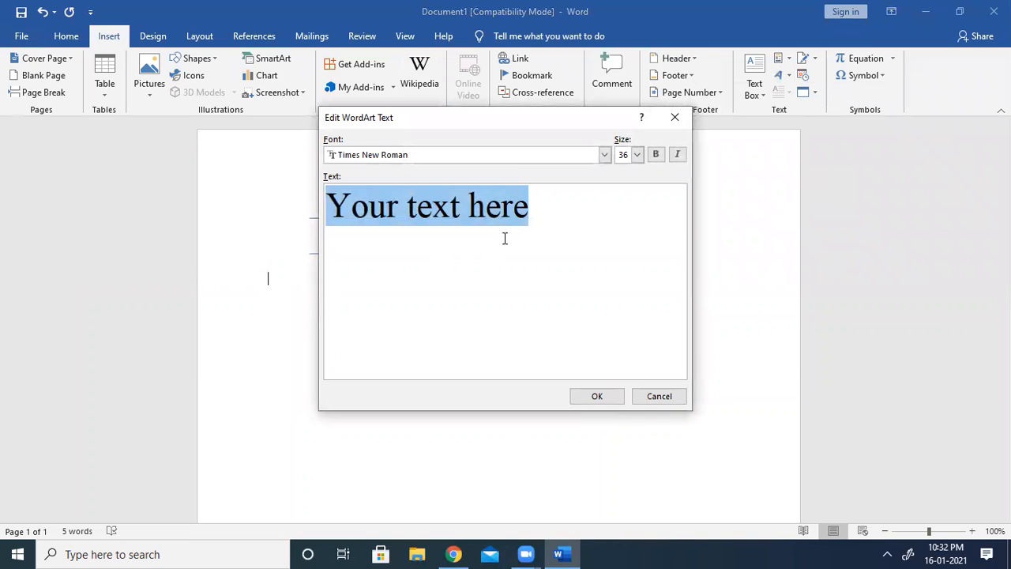
{"action": "left_click", "coordinate": [542, 223]}
{"action": "key", "text": "BackSpace"}
{"action": "key", "text": "BackSpace"}
{"action": "key", "text": "BackSpace"}
{"action": "key", "text": "BackSpace"}
{"action": "key", "text": "BackSpace"}
{"action": "key", "text": "BackSpace"}
{"action": "key", "text": "BackSpace"}
{"action": "key", "text": "BackSpace"}
{"action": "key", "text": "BackSpace"}
{"action": "key", "text": "BackSpace"}
{"action": "key", "text": "BackSpace"}
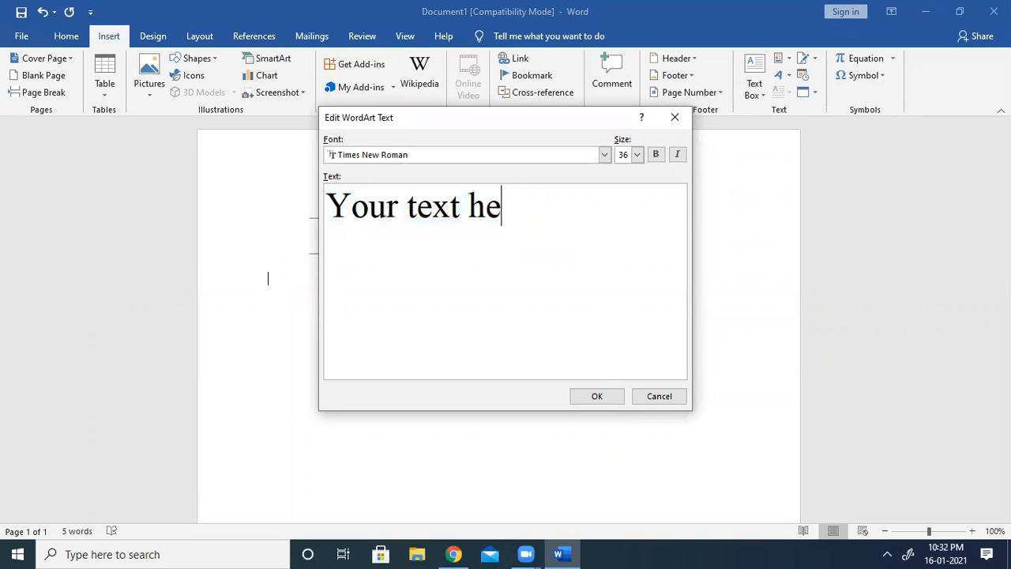
{"action": "key", "text": "BackSpace"}
{"action": "key", "text": "BackSpace"}
{"action": "key", "text": "BackSpace"}
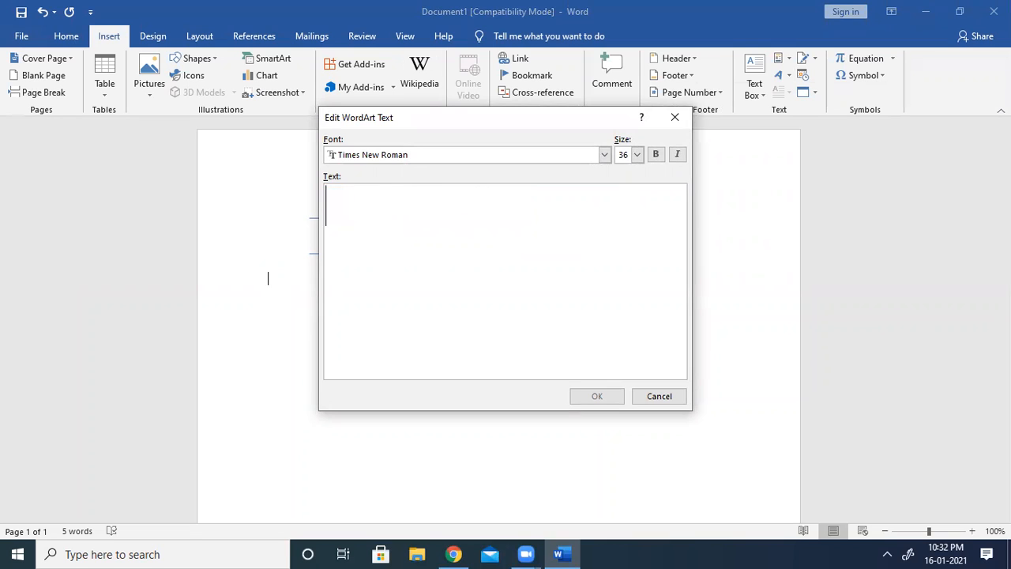
{"action": "type", "text": "MICRO"}
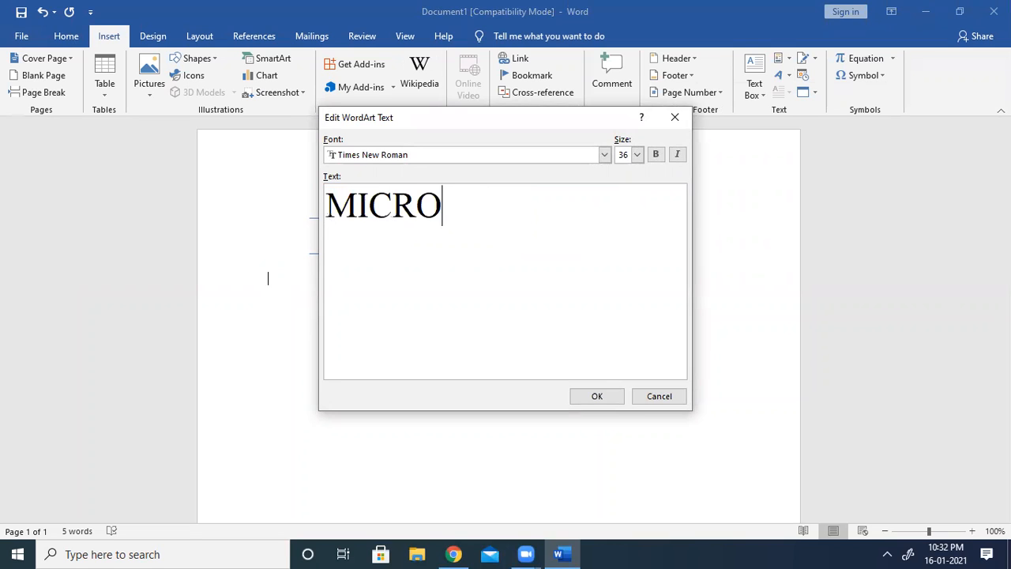
{"action": "type", "text": "SOFT W"}
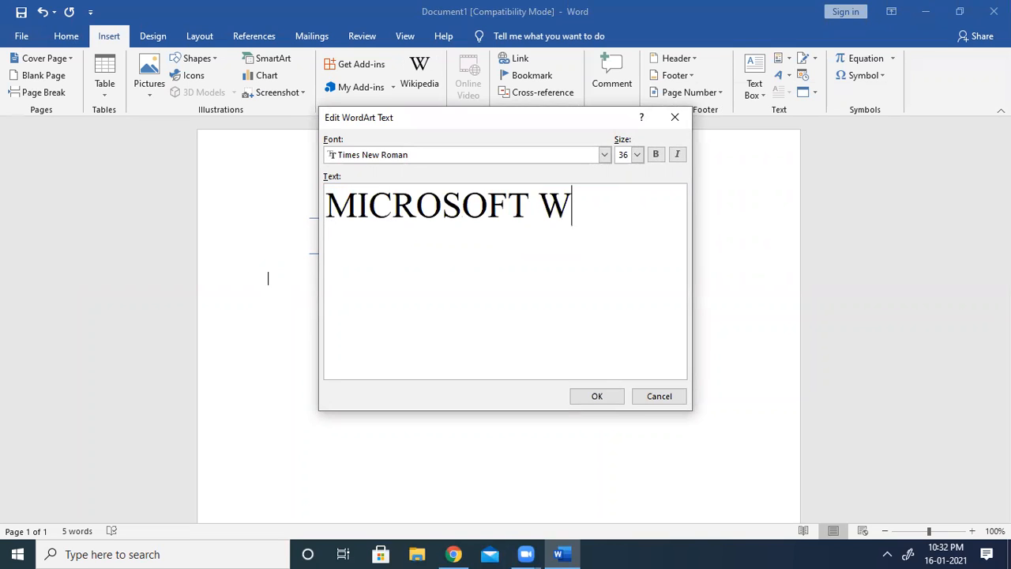
{"action": "type", "text": "ORD"}
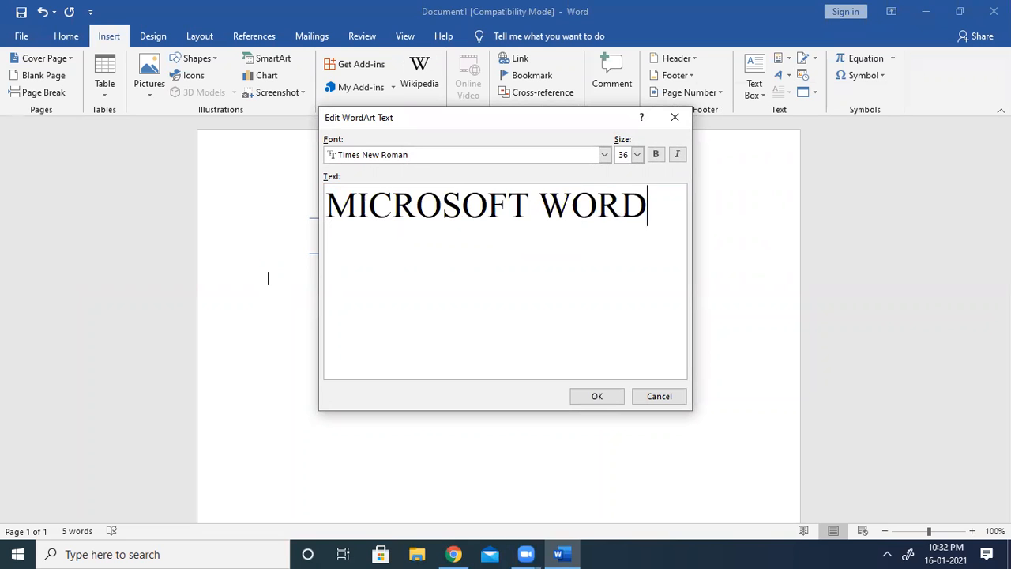
{"action": "left_click", "coordinate": [597, 397]}
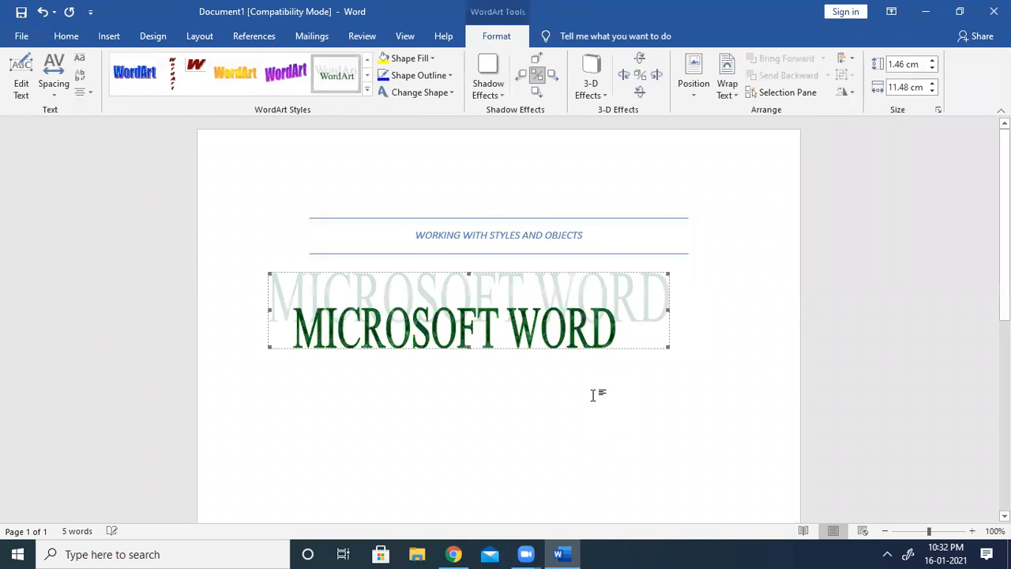
- Stretch the WordArt to a height of about 3.7 cm and change its text to "MS WORD"
{"action": "left_click_drag", "start_coordinate": [468, 346], "coordinate": [491, 412]}
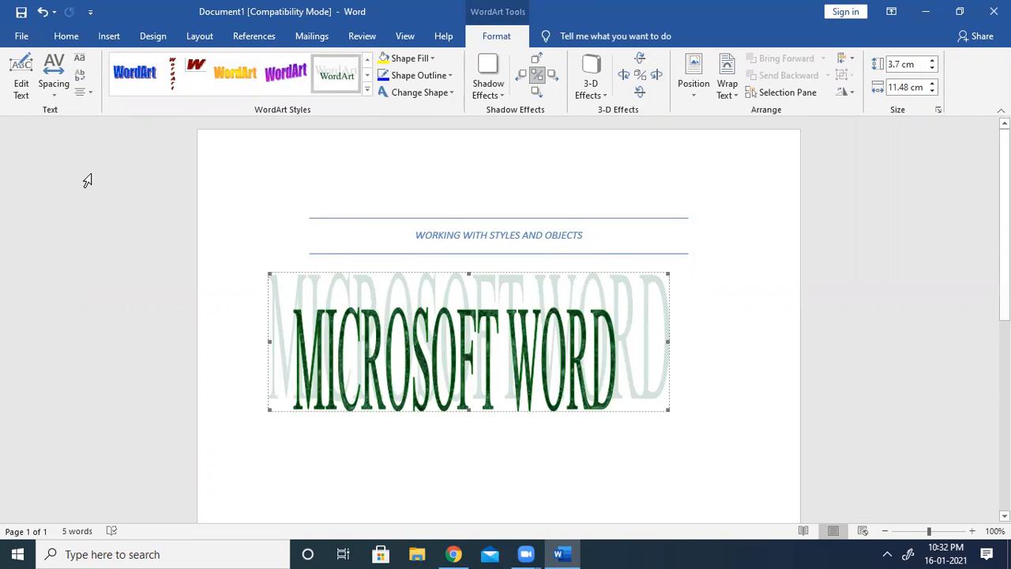
{"action": "left_click", "coordinate": [17, 93]}
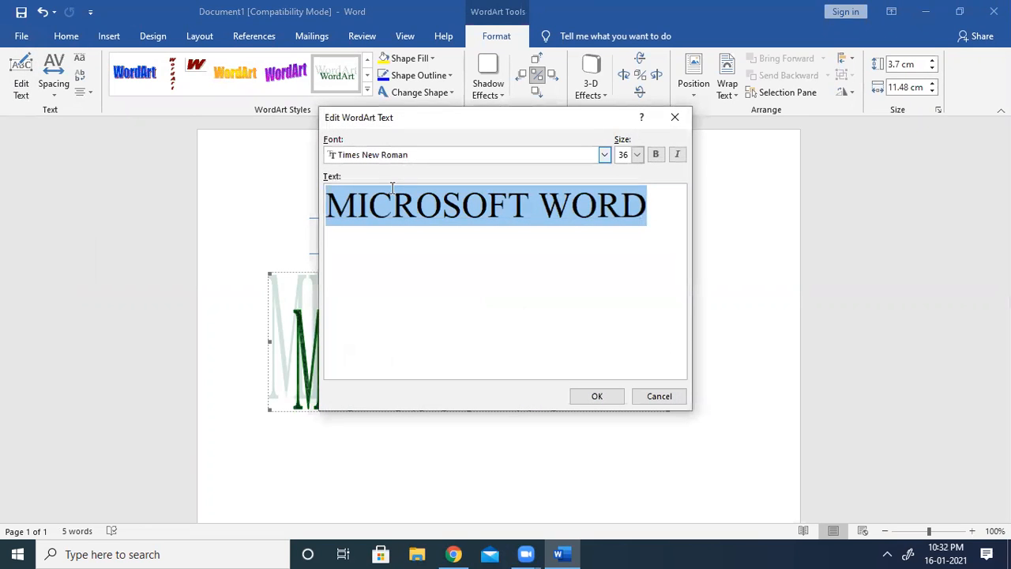
{"action": "left_click", "coordinate": [526, 214]}
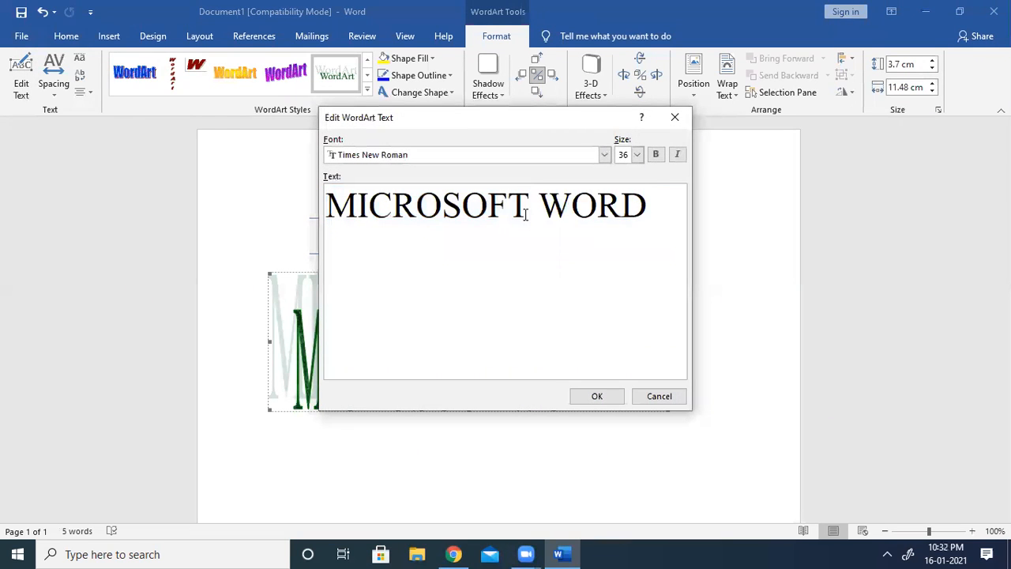
{"action": "key", "text": "BackSpace"}
{"action": "key", "text": "BackSpace"}
{"action": "key", "text": "BackSpace"}
{"action": "key", "text": "BackSpace"}
{"action": "key", "text": "BackSpace"}
{"action": "key", "text": "BackSpace"}
{"action": "key", "text": "BackSpace"}
{"action": "key", "text": "BackSpace"}
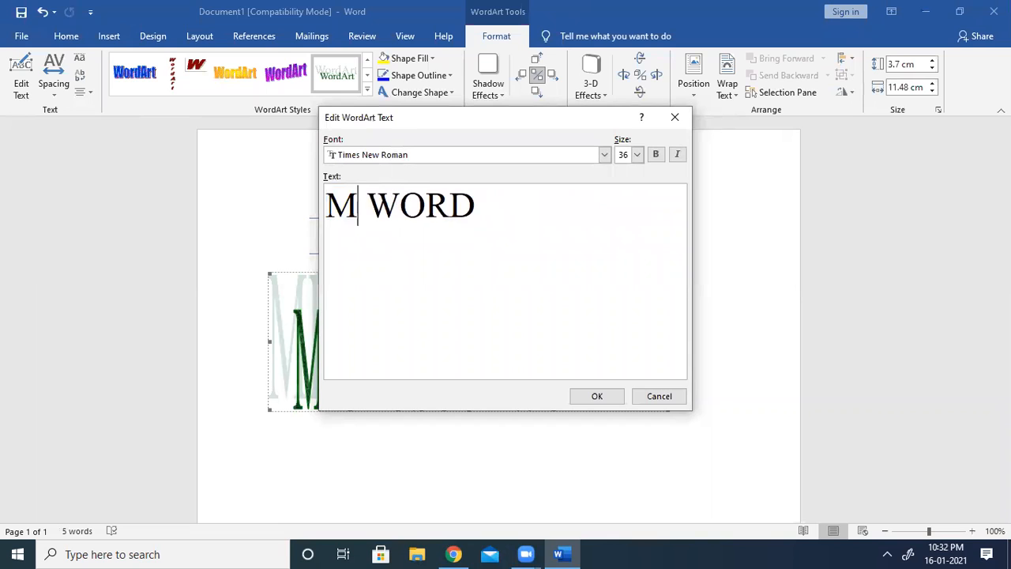
{"action": "type", "text": "S"}
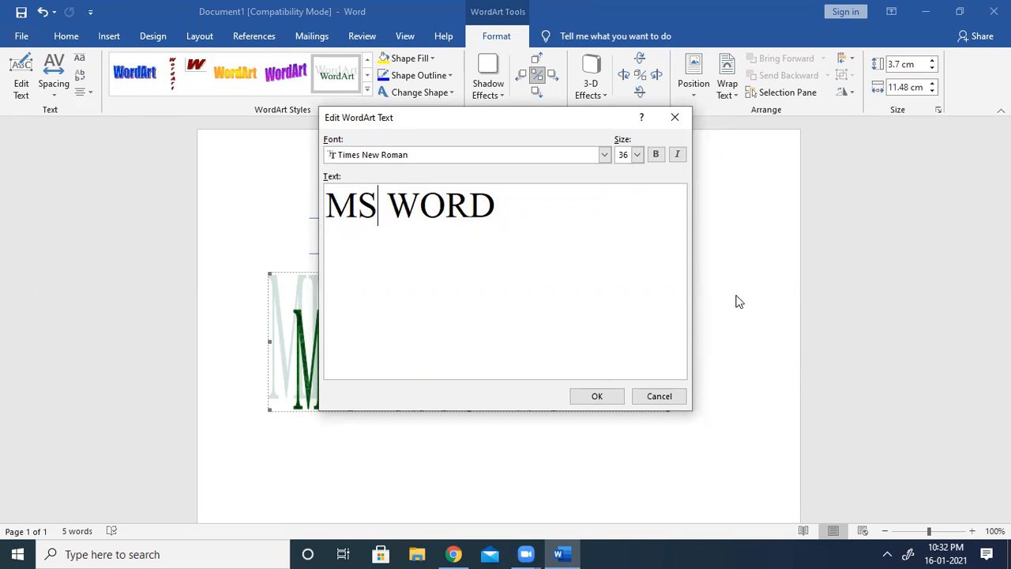
{"action": "left_click", "coordinate": [598, 399]}
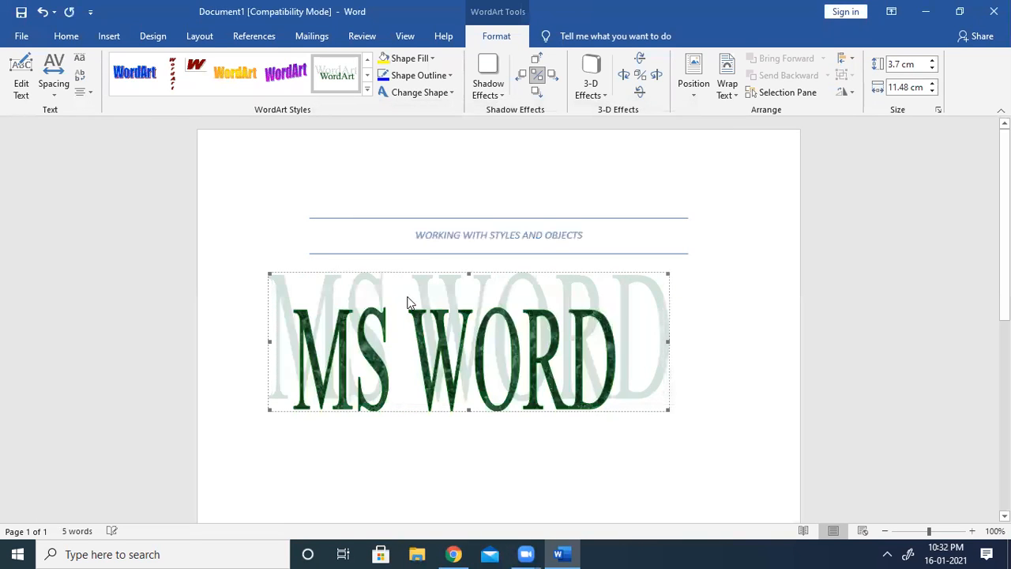
- Enlarge the WordArt to about 5.6 cm high and 13.9 cm wide, and apply the grey 3-D style that slopes downward
{"action": "left_click_drag", "start_coordinate": [467, 408], "coordinate": [487, 466]}
{"action": "left_click_drag", "start_coordinate": [668, 370], "coordinate": [739, 353]}
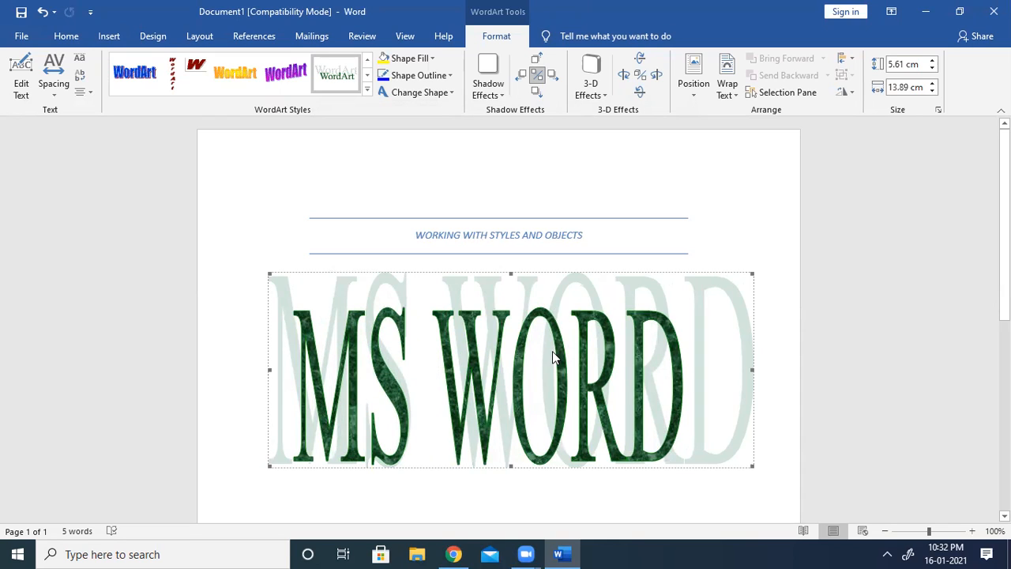
{"action": "left_click", "coordinate": [366, 90]}
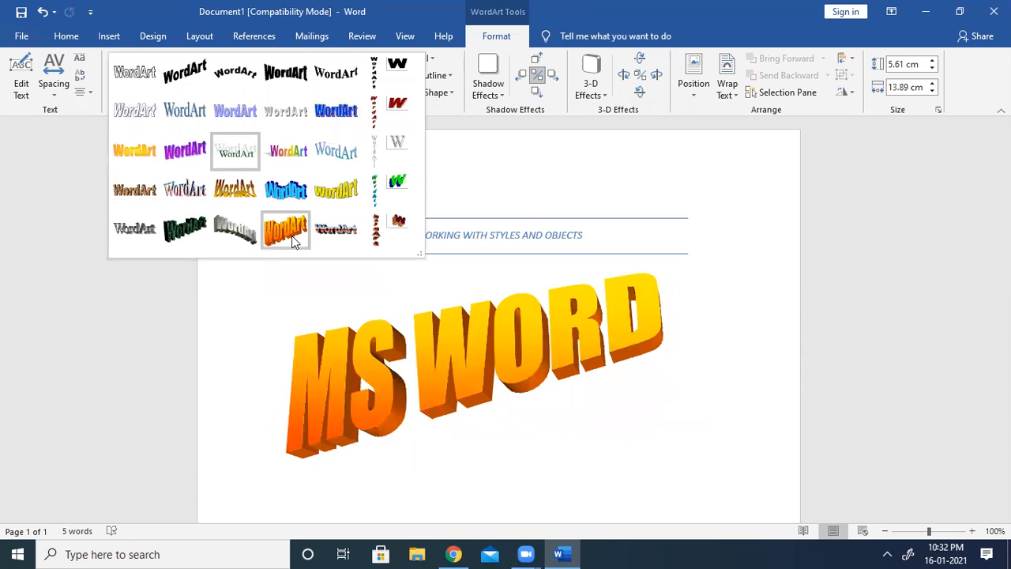
{"action": "left_click", "coordinate": [254, 247]}
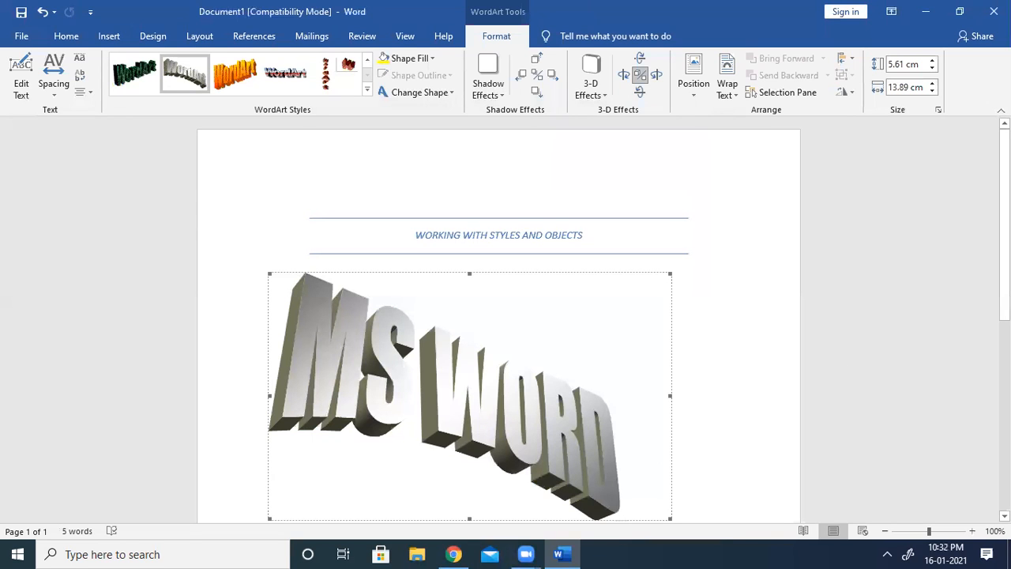
- Add a run of about 20 blank lines after the WordArt to continue the document on a second page
{"action": "scroll", "coordinate": [505, 320], "scroll_direction": "down", "scroll_amount": 3}
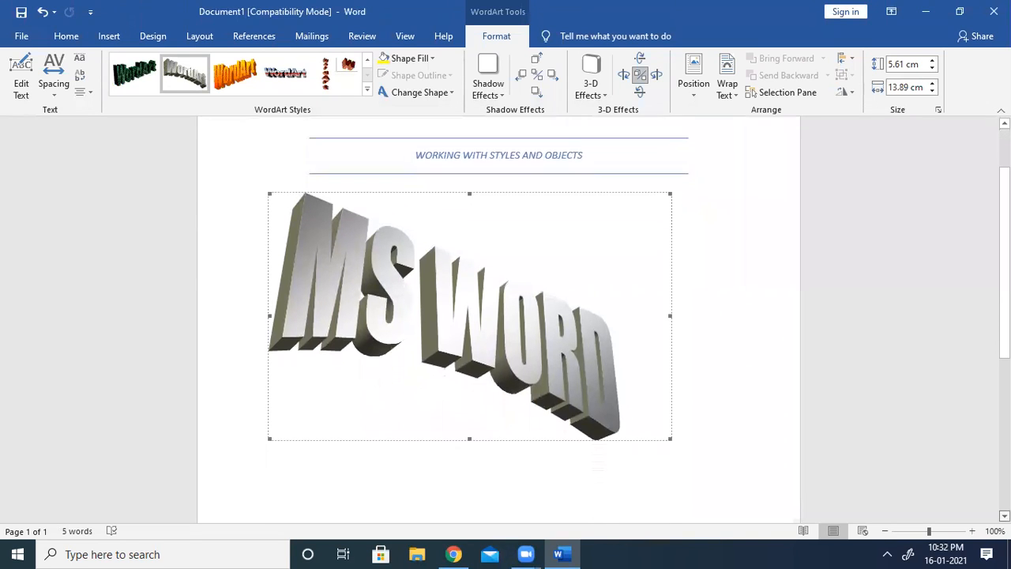
{"action": "left_click", "coordinate": [726, 411]}
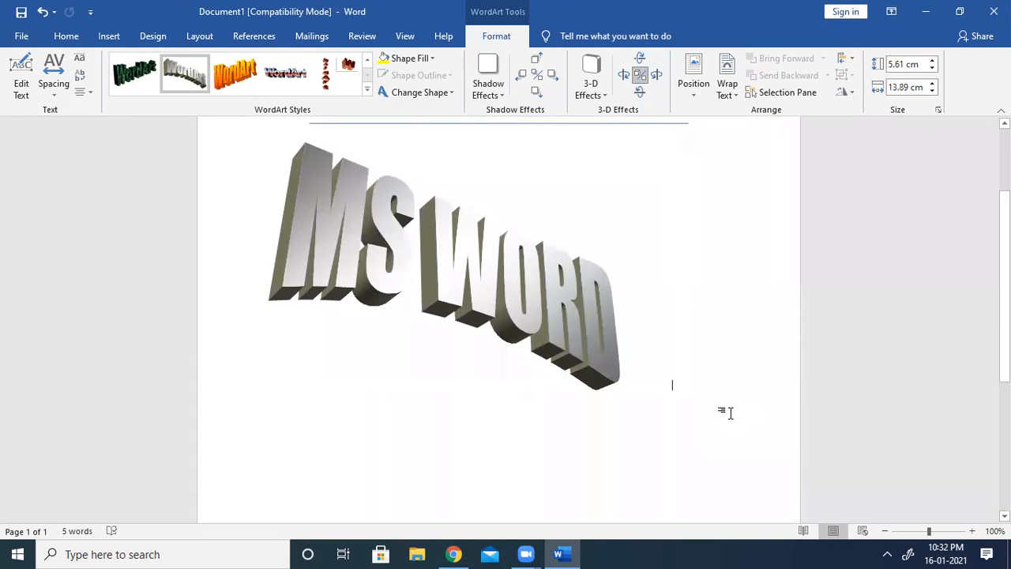
{"action": "key", "text": "Return"}
{"action": "key", "text": "Return"}
{"action": "key", "text": "Return"}
{"action": "key", "text": "Return"}
{"action": "key", "text": "Return"}
{"action": "key", "text": "Return"}
{"action": "key", "text": "Return"}
{"action": "key", "text": "Return"}
{"action": "key", "text": "Return"}
{"action": "key", "text": "Return"}
{"action": "key", "text": "Return"}
{"action": "key", "text": "Return"}
{"action": "key", "text": "Return"}
{"action": "key", "text": "Return"}
{"action": "key", "text": "Return"}
{"action": "key", "text": "Return"}
{"action": "key", "text": "Return"}
{"action": "key", "text": "Return"}
{"action": "key", "text": "Return"}
{"action": "key", "text": "Return"}
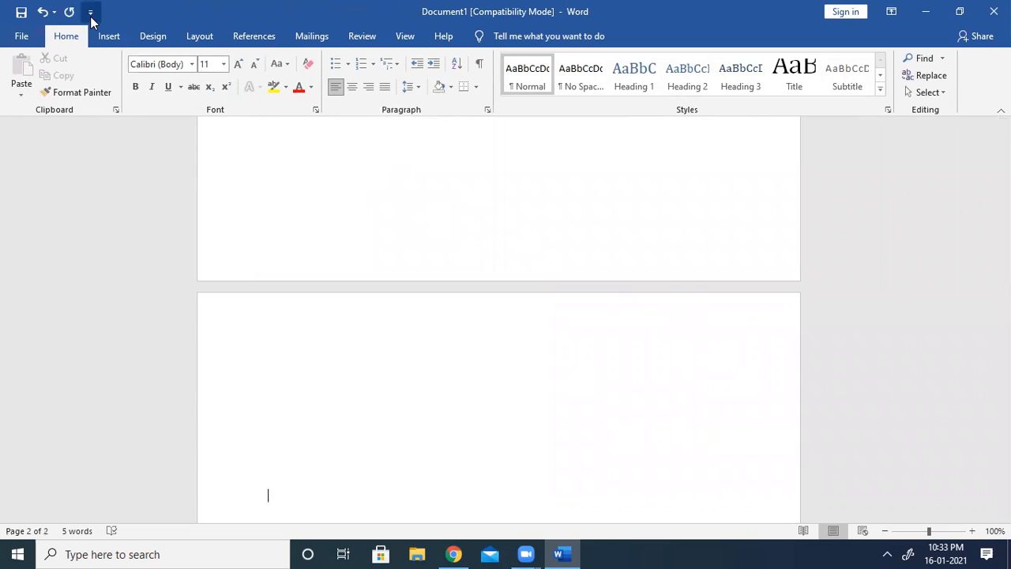
- Insert a Simple Text Box on the second page and replace its placeholder text with "THIS IS MY TEXTBOX"
{"action": "left_click", "coordinate": [108, 36]}
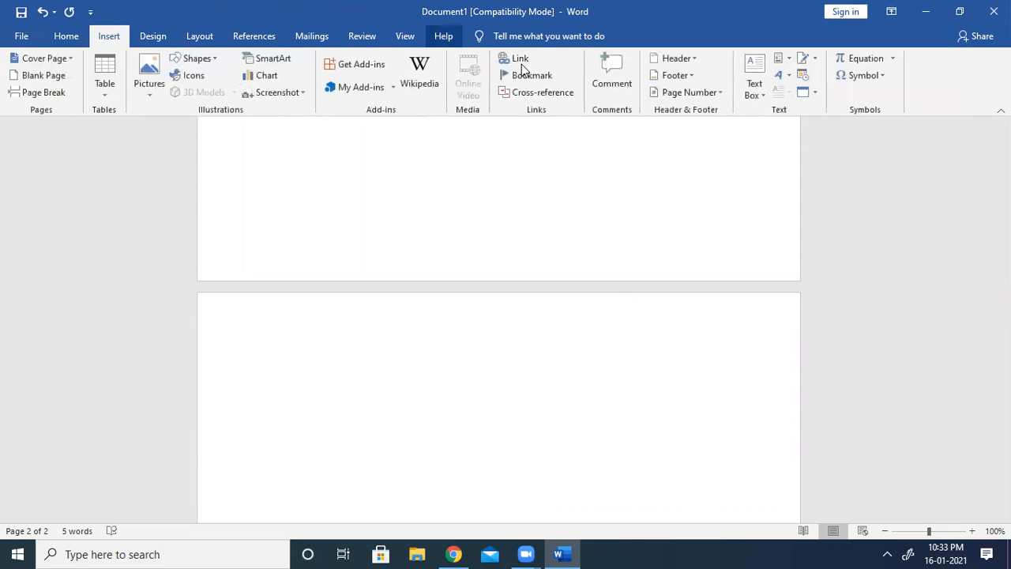
{"action": "left_click", "coordinate": [761, 93]}
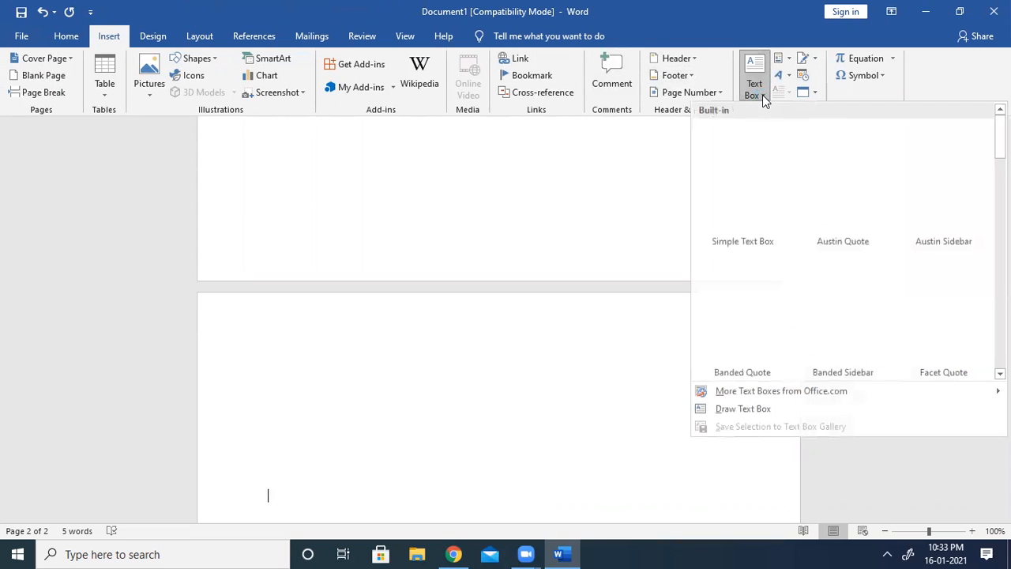
{"action": "left_click", "coordinate": [755, 178]}
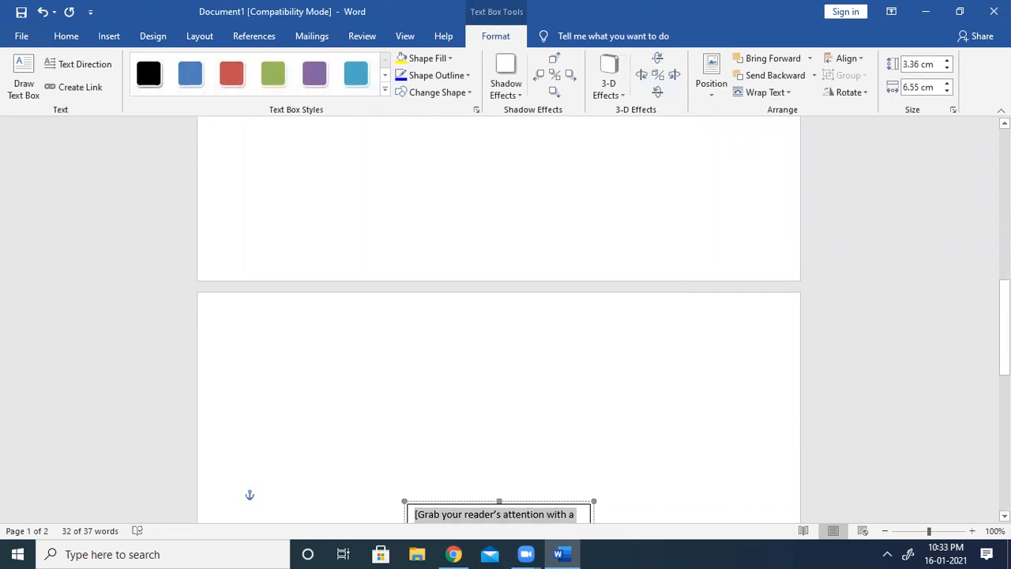
{"action": "scroll", "coordinate": [589, 241], "scroll_direction": "down", "scroll_amount": 3}
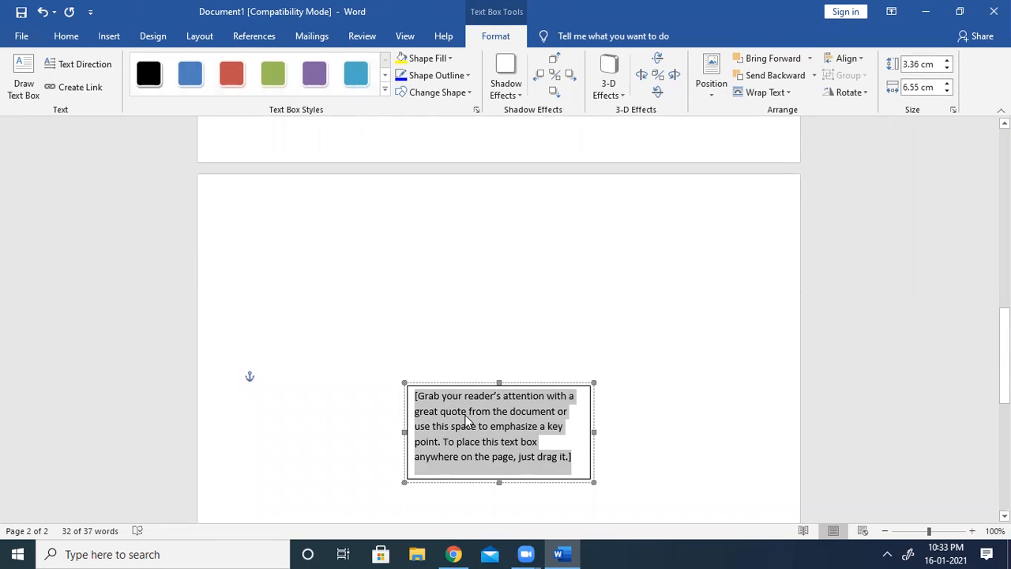
{"action": "type", "text": "TH"}
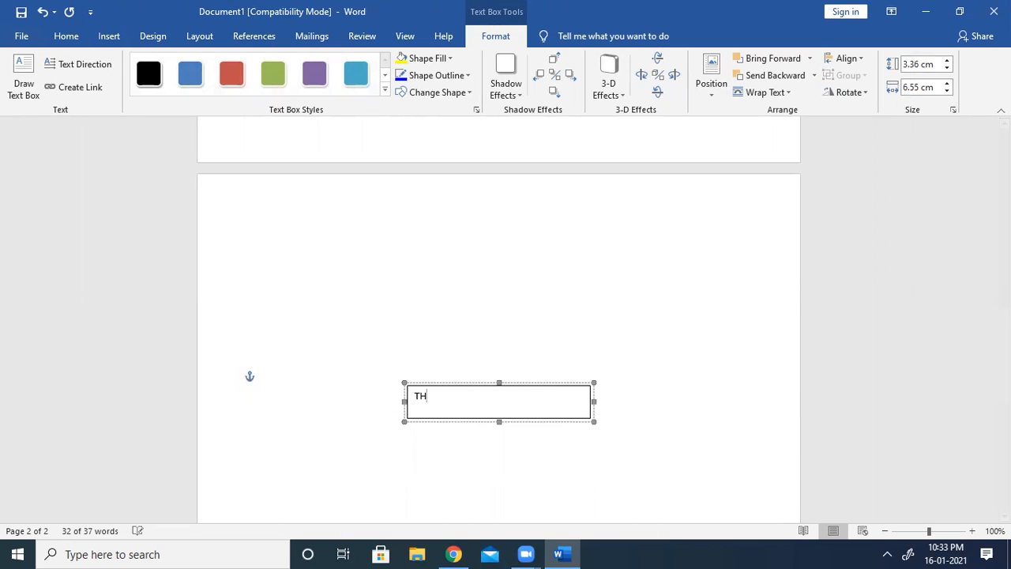
{"action": "type", "text": "IS MY TEXT"}
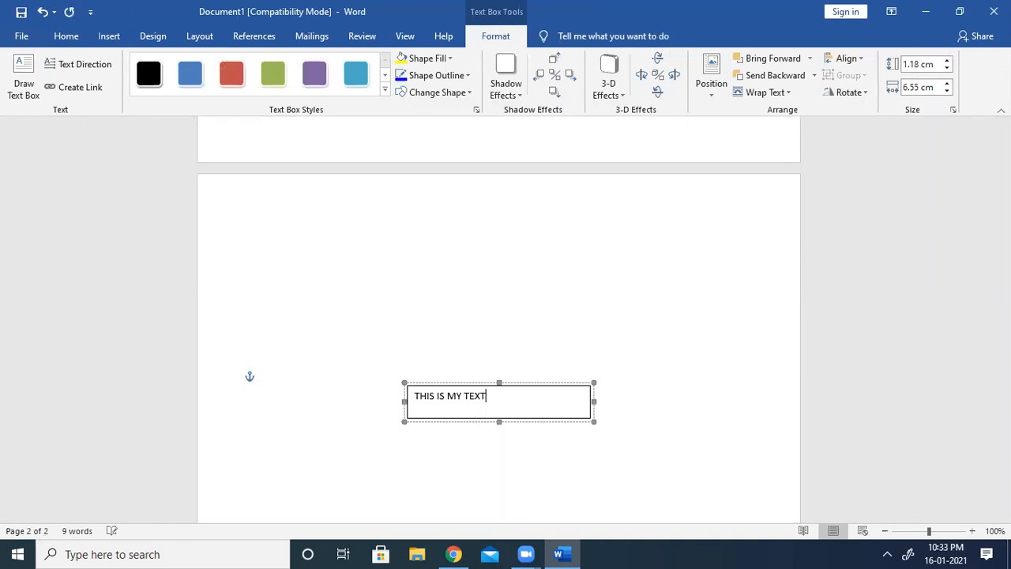
{"action": "type", "text": "BOX"}
{"action": "left_click", "coordinate": [629, 415]}
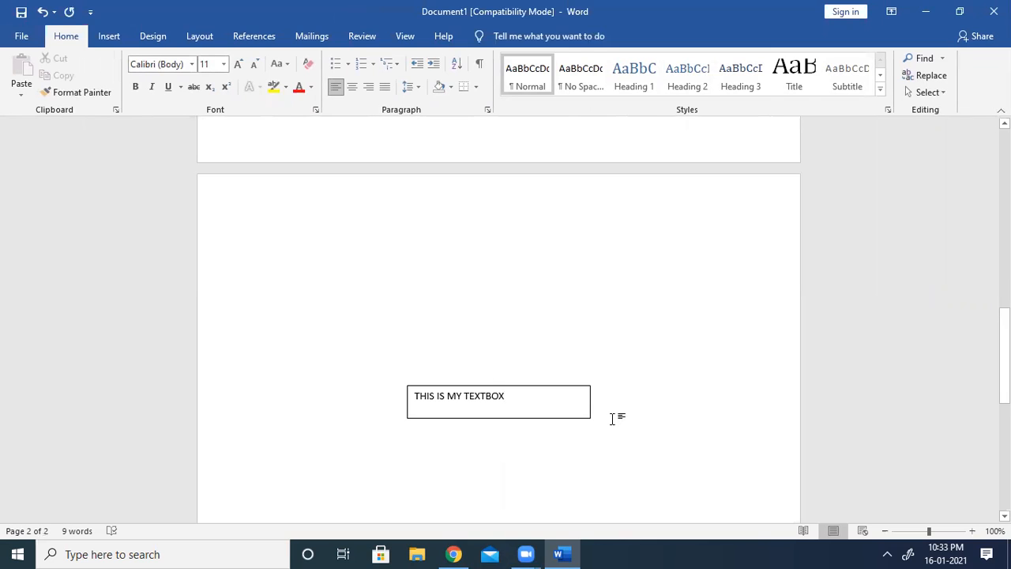
- Add a blank line above the text box and draw a five-point star about 4.3 cm high and 8.5 cm wide there
{"action": "key", "text": "Return"}
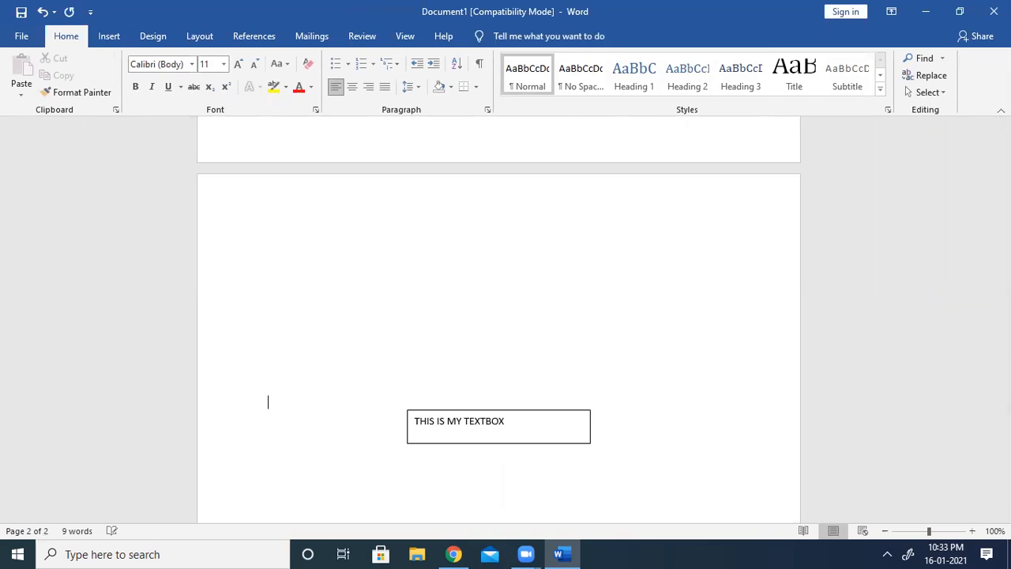
{"action": "left_click", "coordinate": [373, 288]}
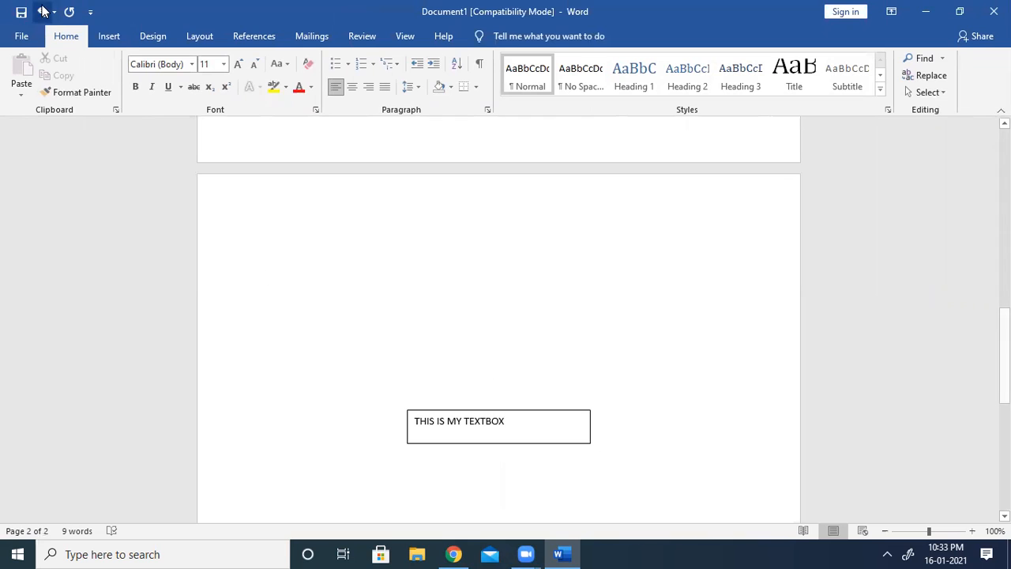
{"action": "left_click", "coordinate": [110, 37]}
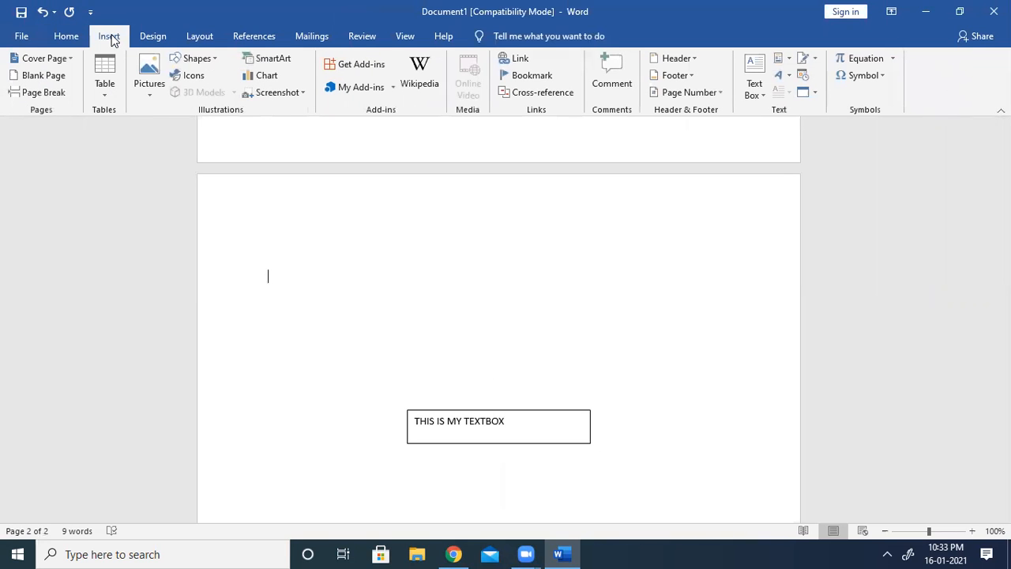
{"action": "left_click", "coordinate": [220, 58]}
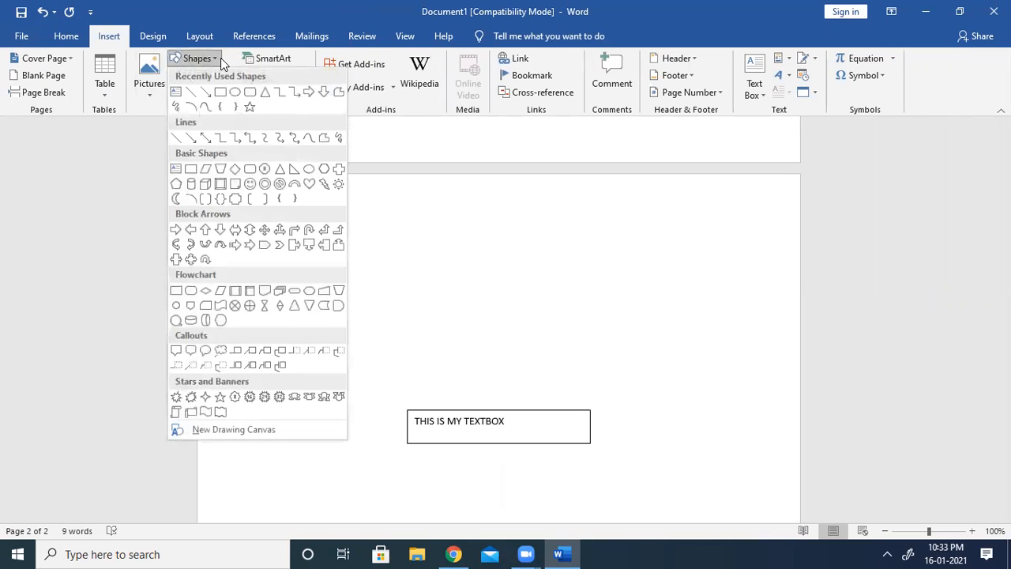
{"action": "left_click", "coordinate": [250, 105]}
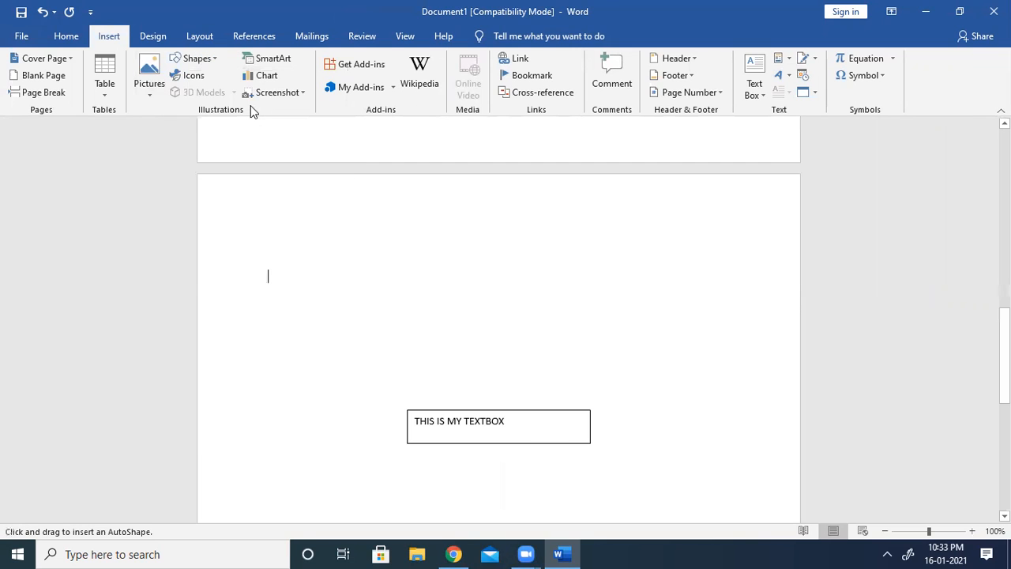
{"action": "mouse_move", "coordinate": [278, 240]}
{"action": "left_mouse_down"}
{"action": "mouse_move", "coordinate": [467, 301]}
{"action": "mouse_move", "coordinate": [516, 361]}
{"action": "left_mouse_up"}
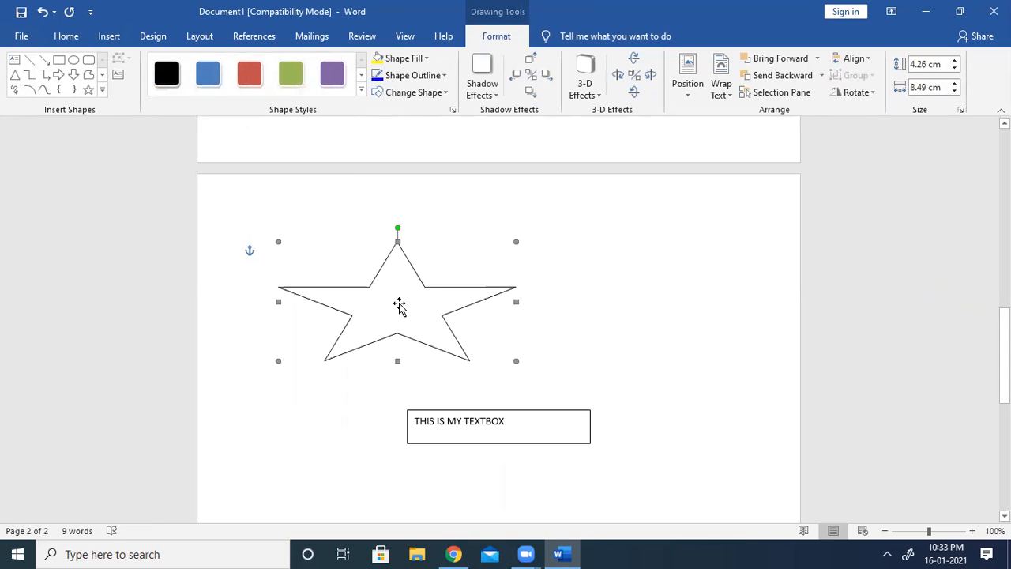
- Add the text "THIS IS MY STAR" inside the star shape
{"action": "right_click", "coordinate": [396, 305]}
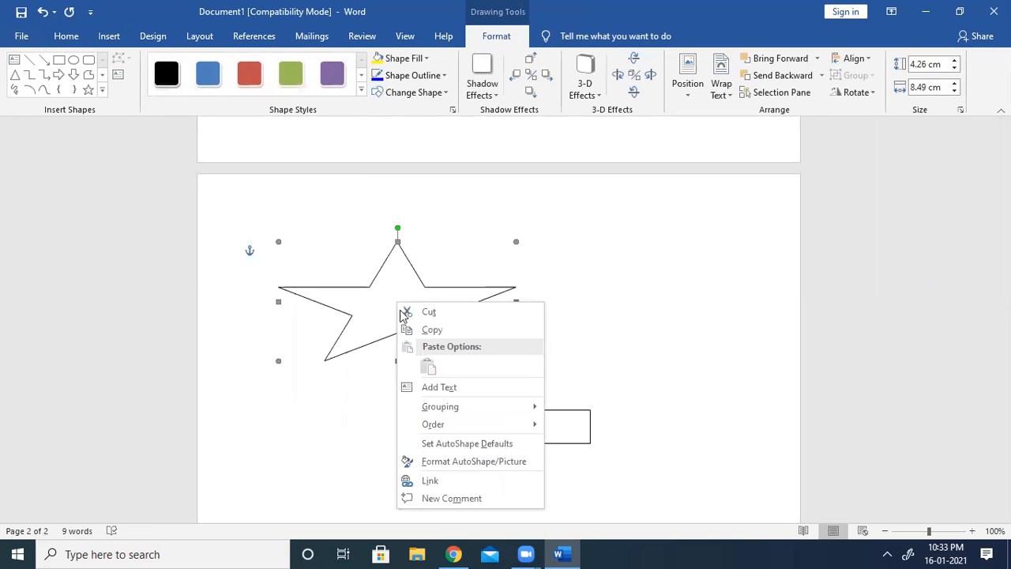
{"action": "left_click", "coordinate": [438, 387]}
{"action": "type", "text": "THIS IS M"}
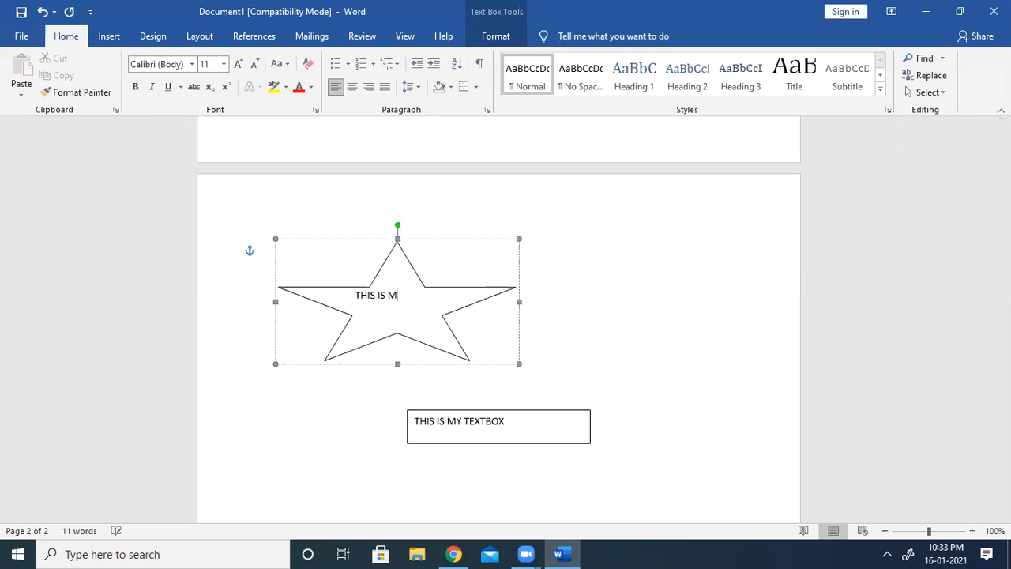
{"action": "type", "text": "Y STAR"}
- Change the font colour of the star's text to a dark purple theme colour
{"action": "left_click_drag", "start_coordinate": [428, 297], "coordinate": [355, 298]}
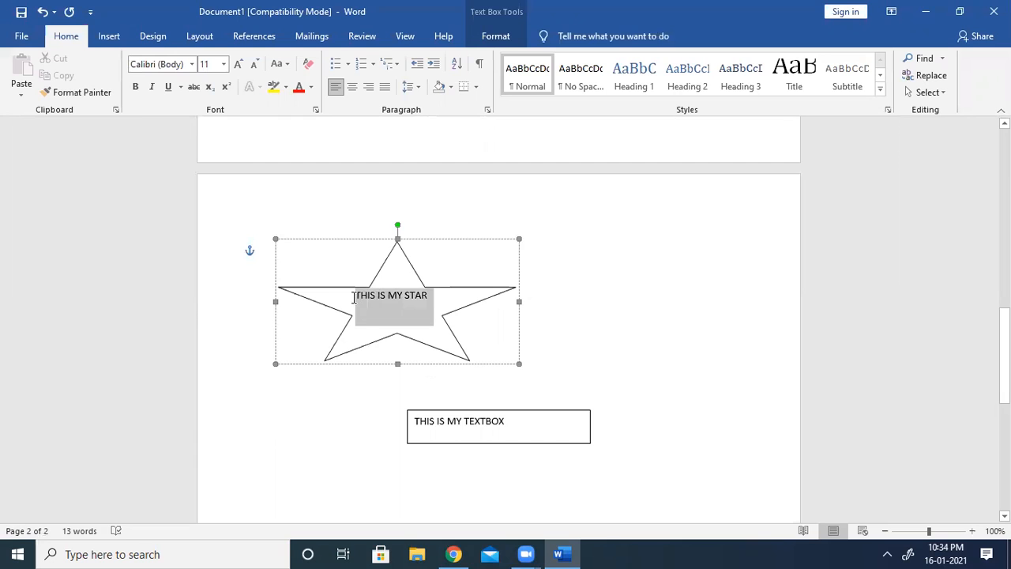
{"action": "left_click", "coordinate": [311, 88]}
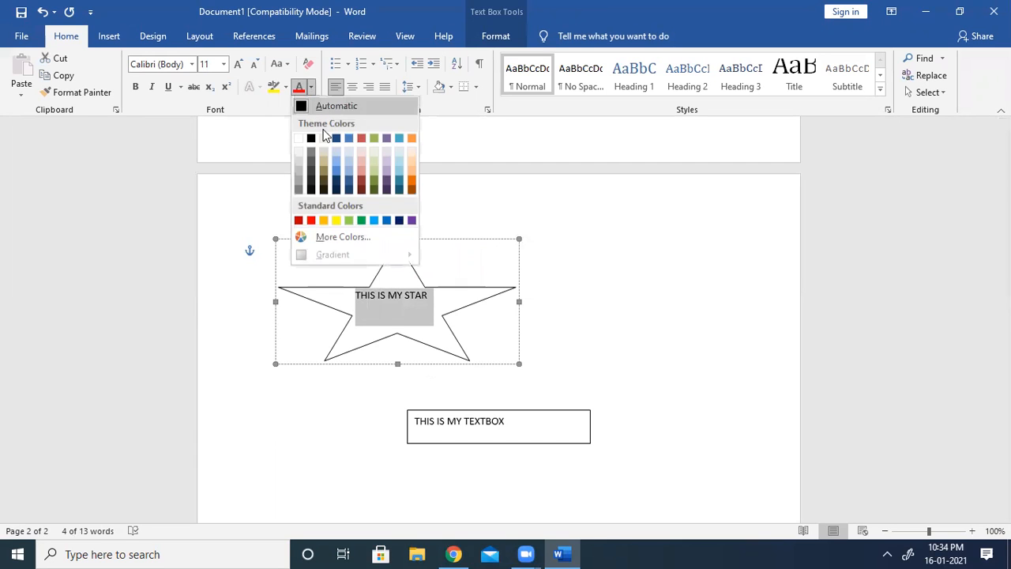
{"action": "left_click", "coordinate": [390, 184]}
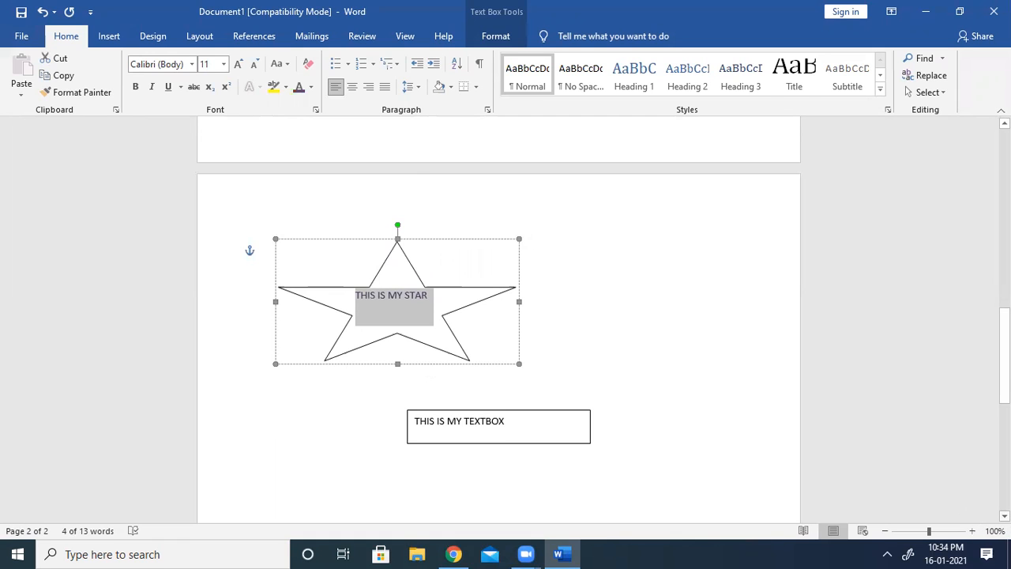
- Add about eight blank lines between the star and the text box, and return the cursor to just below the star
{"action": "scroll", "coordinate": [944, 485], "scroll_direction": "down", "scroll_amount": 3}
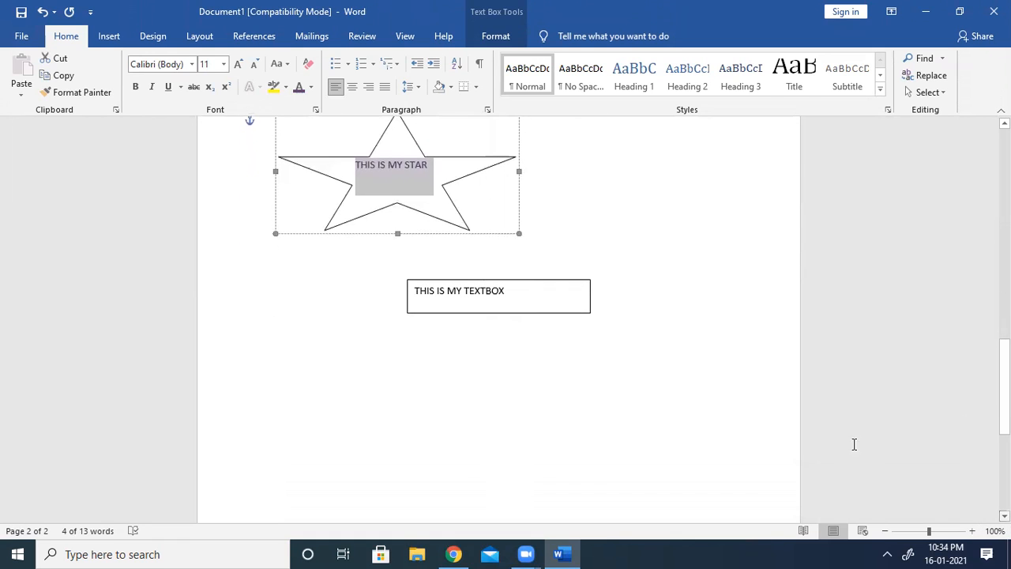
{"action": "left_click", "coordinate": [632, 343]}
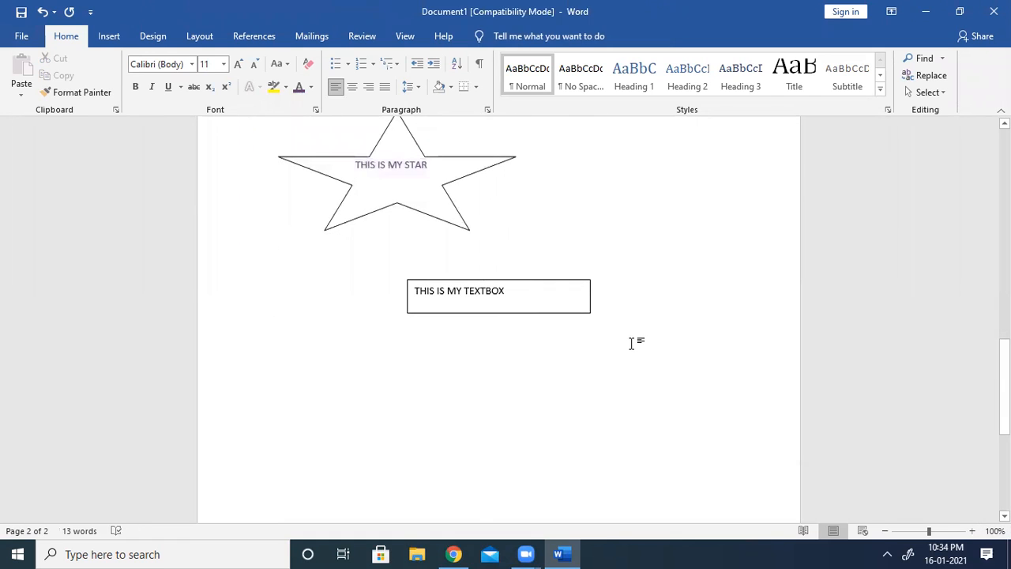
{"action": "key", "text": "Return"}
{"action": "key", "text": "Return"}
{"action": "key", "text": "Return"}
{"action": "key", "text": "Return"}
{"action": "key", "text": "Return"}
{"action": "key", "text": "Return"}
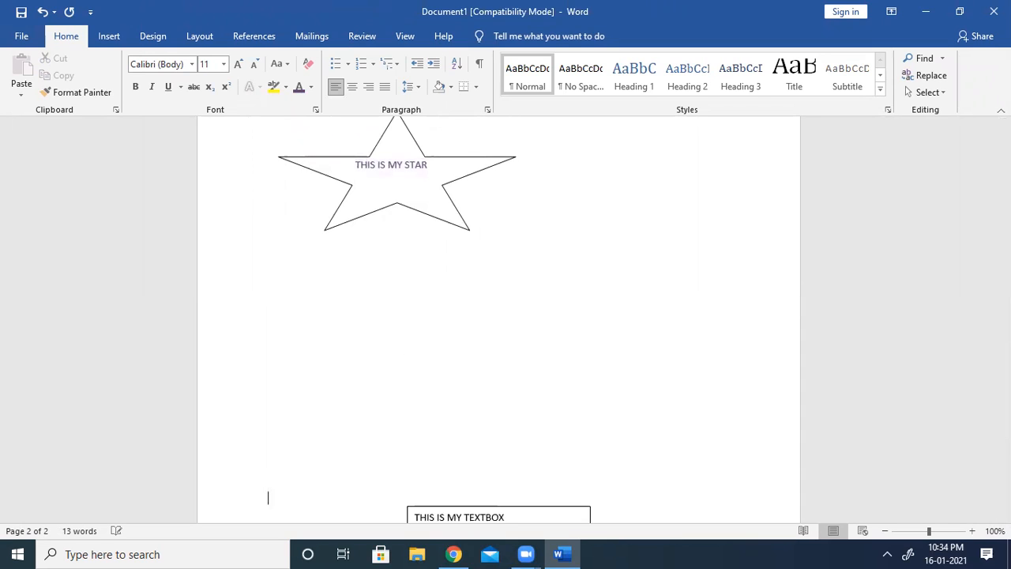
{"action": "key", "text": "Return"}
{"action": "key", "text": "Return"}
{"action": "key", "text": "Up"}
{"action": "key", "text": "Up"}
{"action": "key", "text": "Up"}
{"action": "key", "text": "Up"}
{"action": "key", "text": "Up"}
{"action": "key", "text": "Up"}
{"action": "key", "text": "Up"}
{"action": "key", "text": "Up"}
{"action": "key", "text": "Up"}
{"action": "key", "text": "Up"}
{"action": "key", "text": "Up"}
- Draw a triangular roof about 3.2 cm high and 6.5 cm wide below the star using three straight lines
{"action": "left_click", "coordinate": [108, 36]}
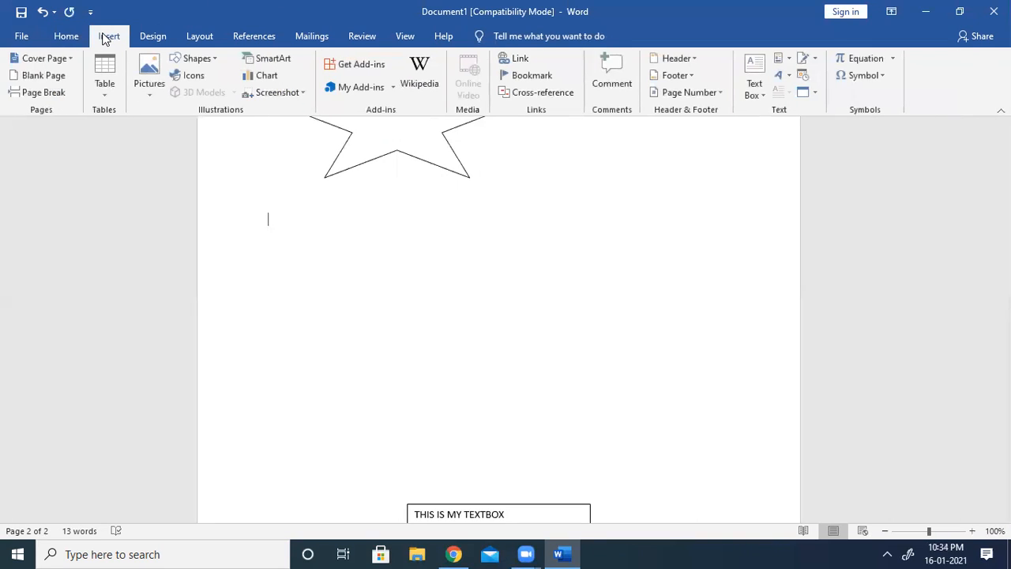
{"action": "left_click", "coordinate": [217, 61]}
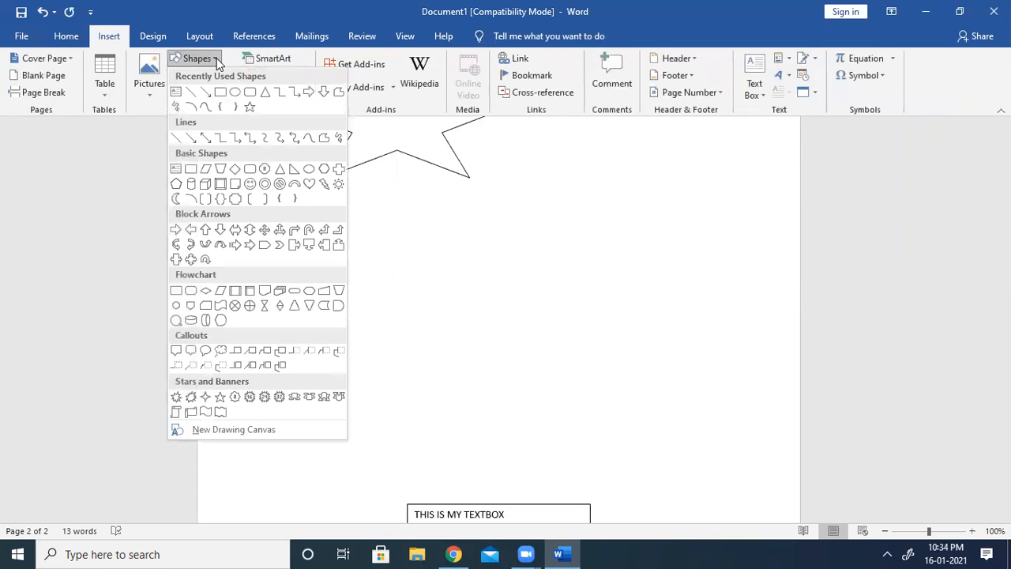
{"action": "left_click", "coordinate": [192, 90]}
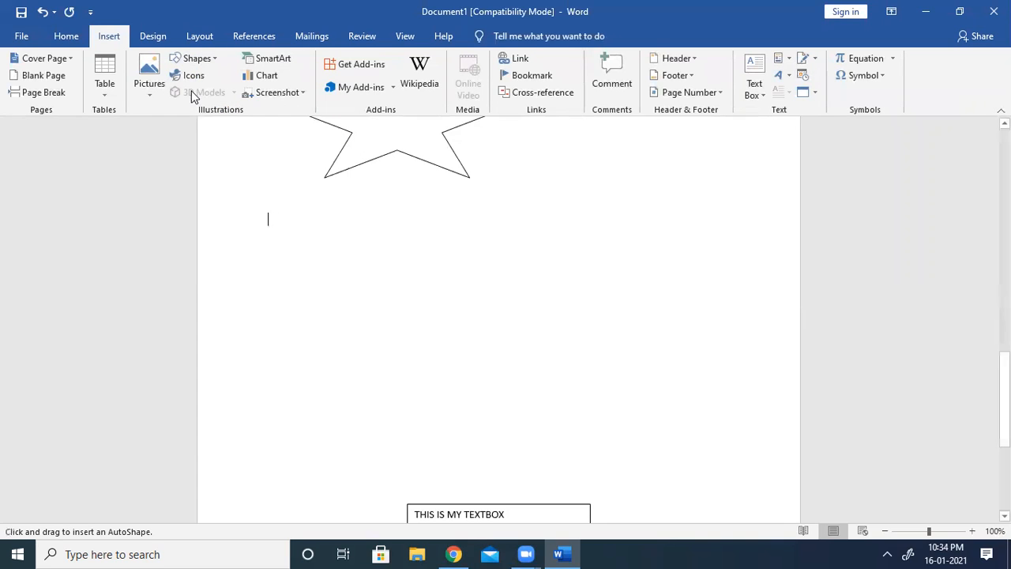
{"action": "left_click_drag", "start_coordinate": [416, 207], "coordinate": [349, 295]}
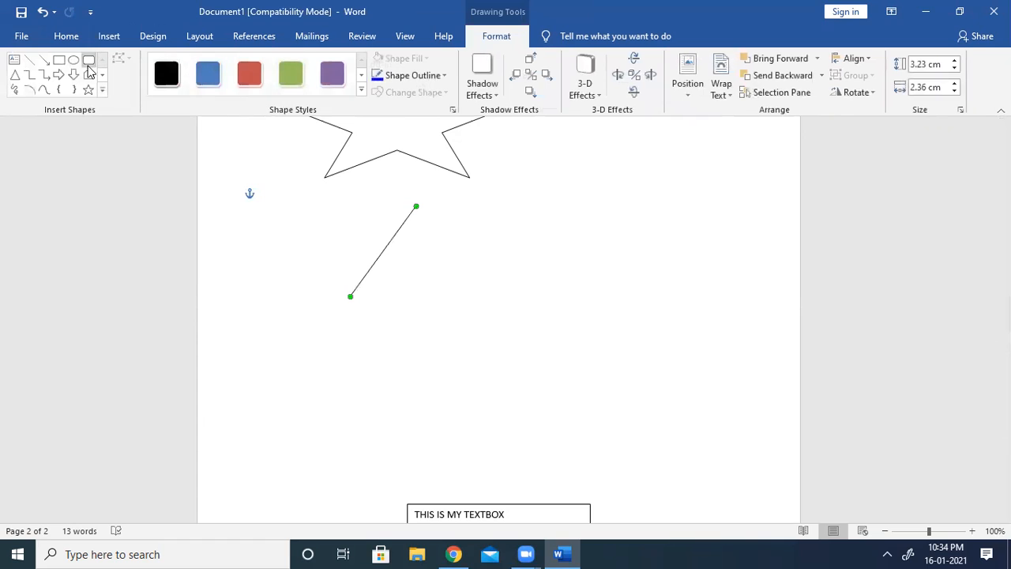
{"action": "left_click", "coordinate": [30, 61]}
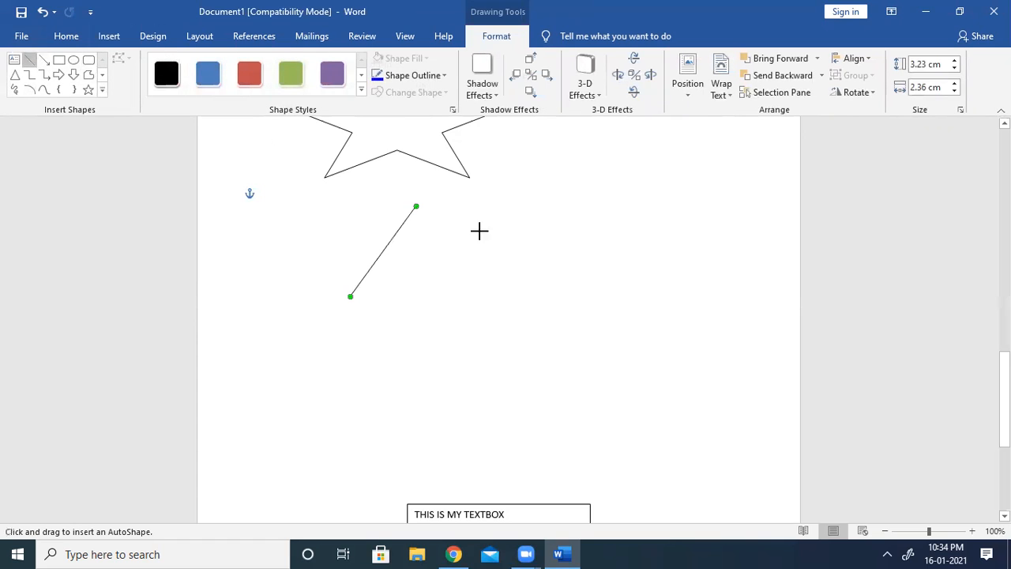
{"action": "left_click_drag", "start_coordinate": [416, 205], "coordinate": [530, 285]}
{"action": "left_click", "coordinate": [30, 61]}
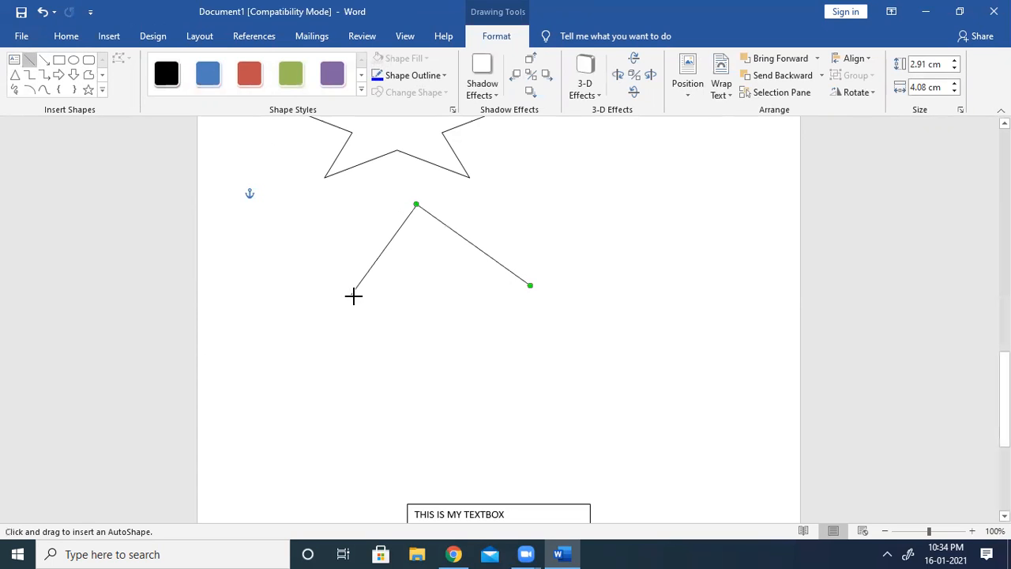
{"action": "left_click_drag", "start_coordinate": [350, 295], "coordinate": [530, 285]}
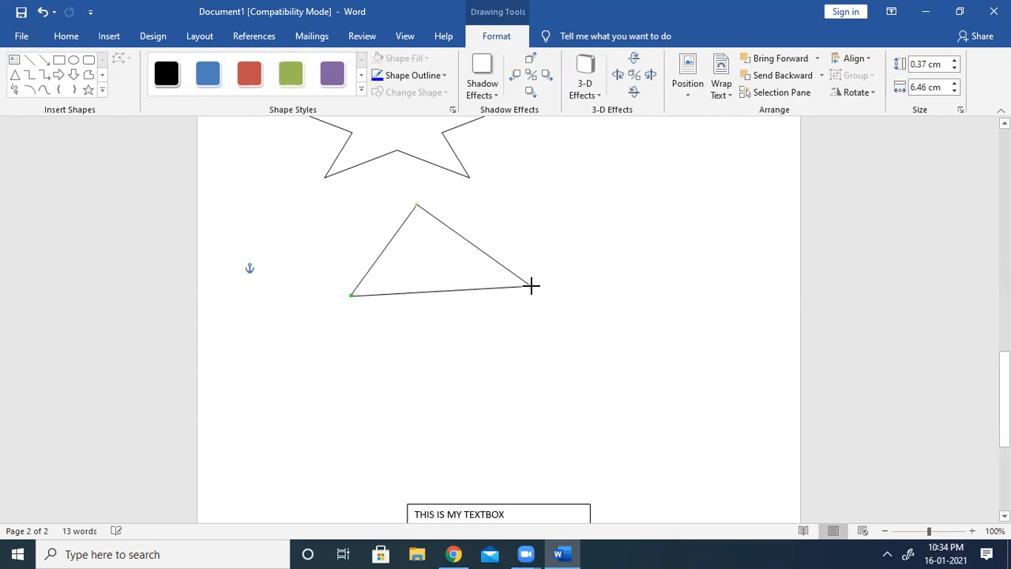
- Draw two near-vertical wall lines, each about 4 cm tall, down from the triangle's lower corners
{"action": "left_click", "coordinate": [29, 61]}
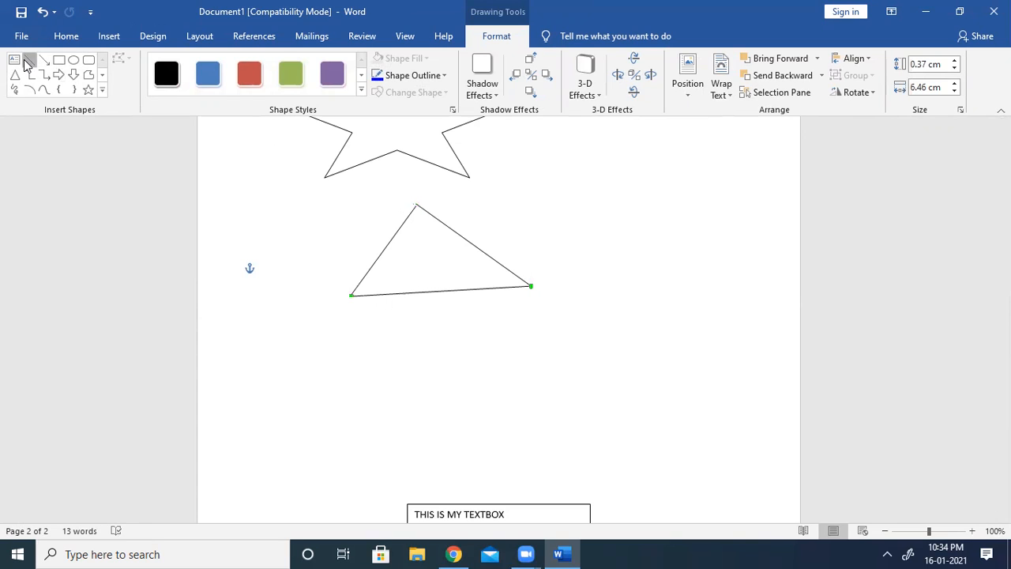
{"action": "left_click_drag", "start_coordinate": [351, 295], "coordinate": [358, 408]}
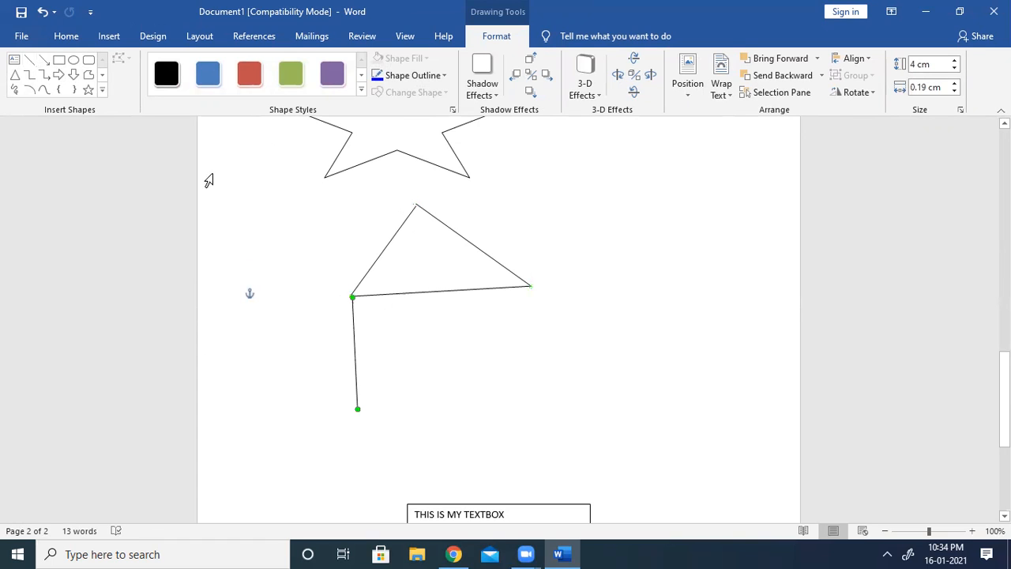
{"action": "left_click", "coordinate": [29, 61]}
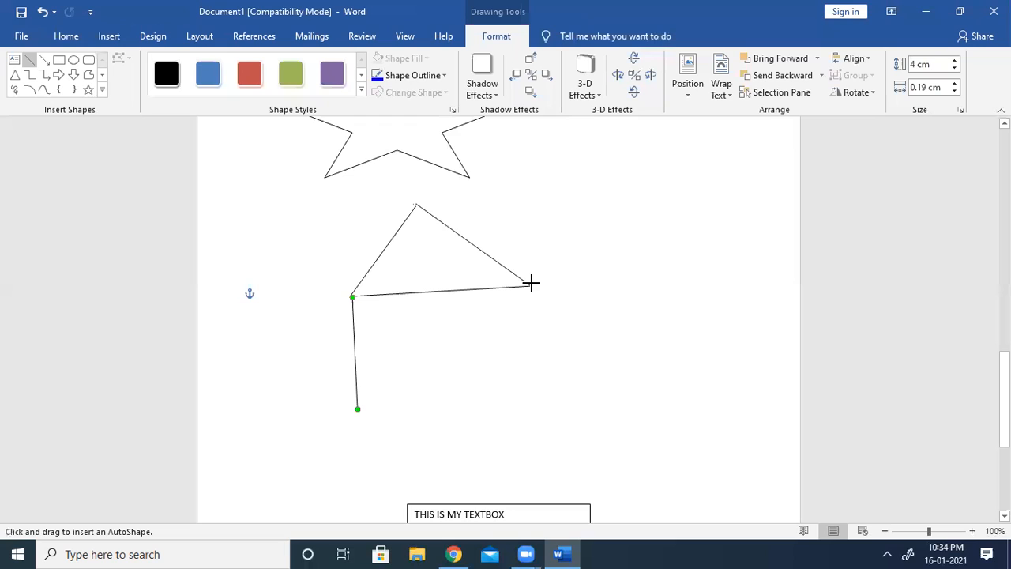
{"action": "left_click_drag", "start_coordinate": [529, 287], "coordinate": [540, 398]}
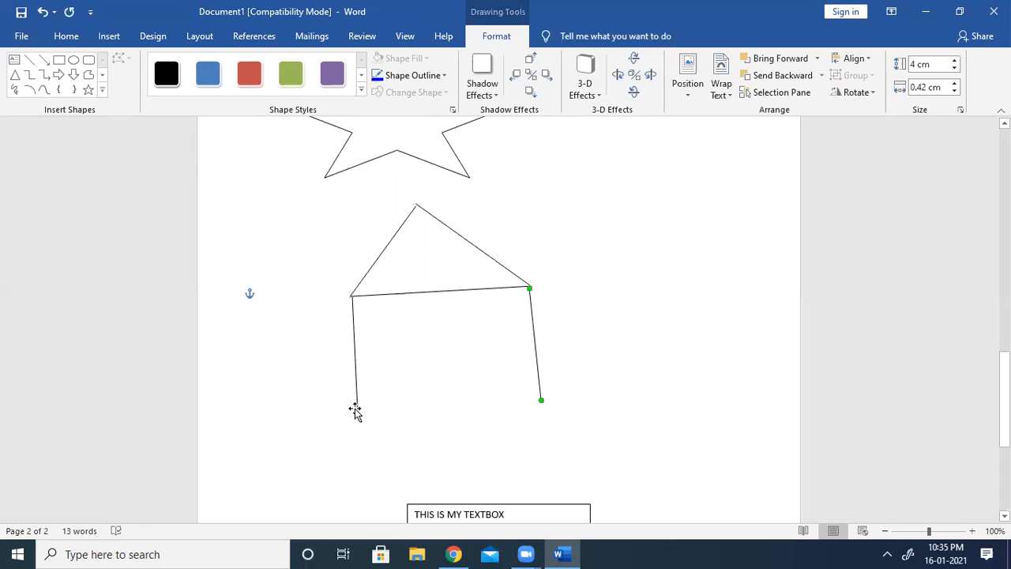
- Paste a copy of the wall line and move its endpoints to the lower ends of both walls to close the house
{"action": "key", "text": "ctrl+v"}
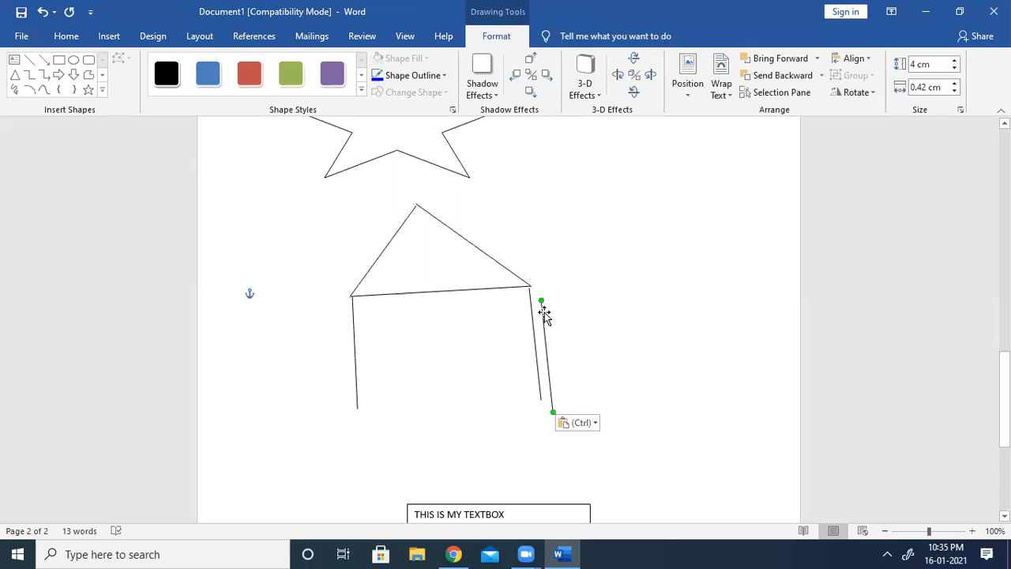
{"action": "left_click_drag", "start_coordinate": [553, 412], "coordinate": [354, 407]}
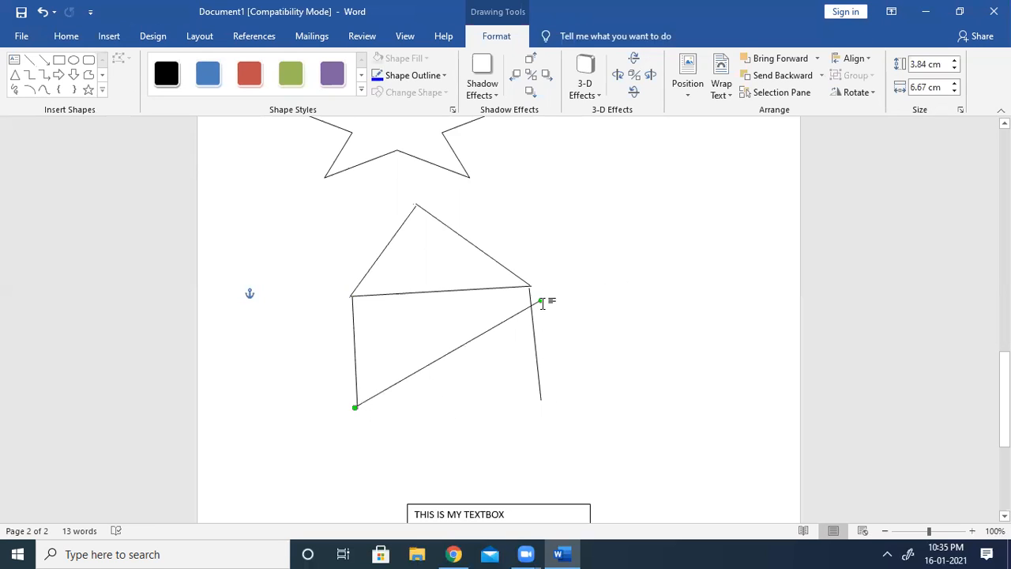
{"action": "left_click_drag", "start_coordinate": [541, 300], "coordinate": [540, 401]}
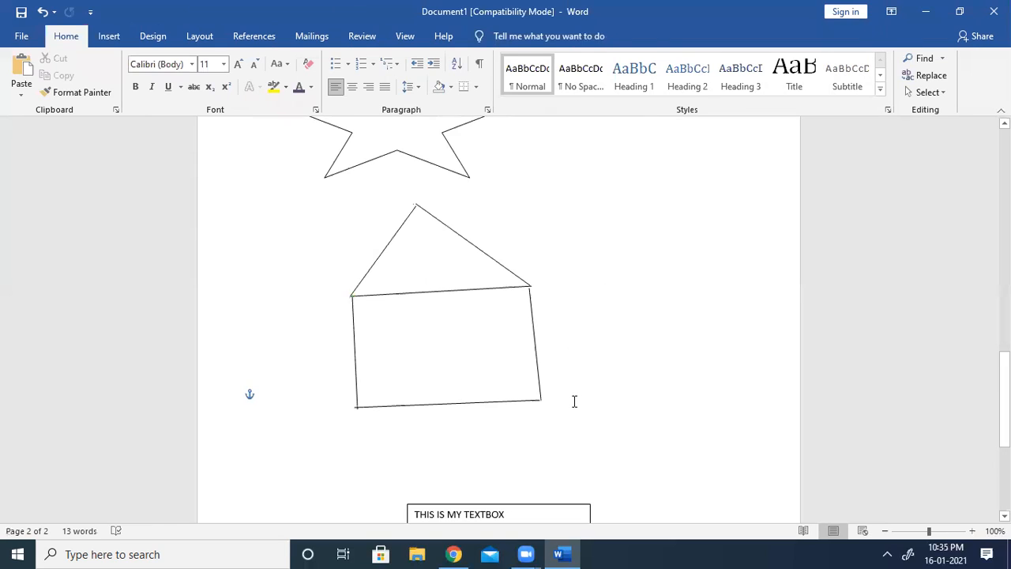
- Undo the blank lines that shifted the house's base line down
{"action": "key", "text": "ctrl+z"}
{"action": "key", "text": "ctrl+z"}
{"action": "key", "text": "ctrl+z"}
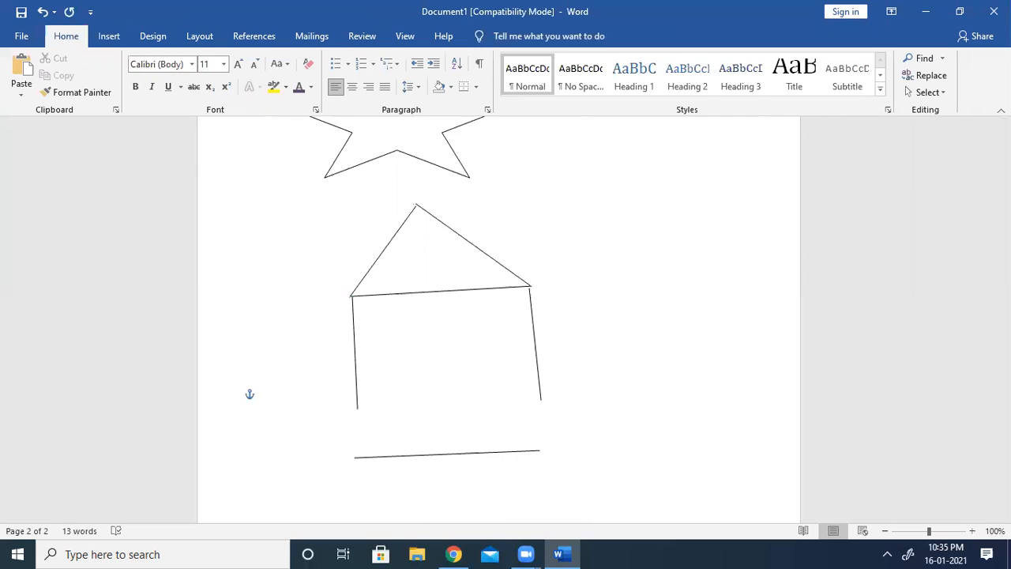
{"action": "key", "text": "ctrl+z"}
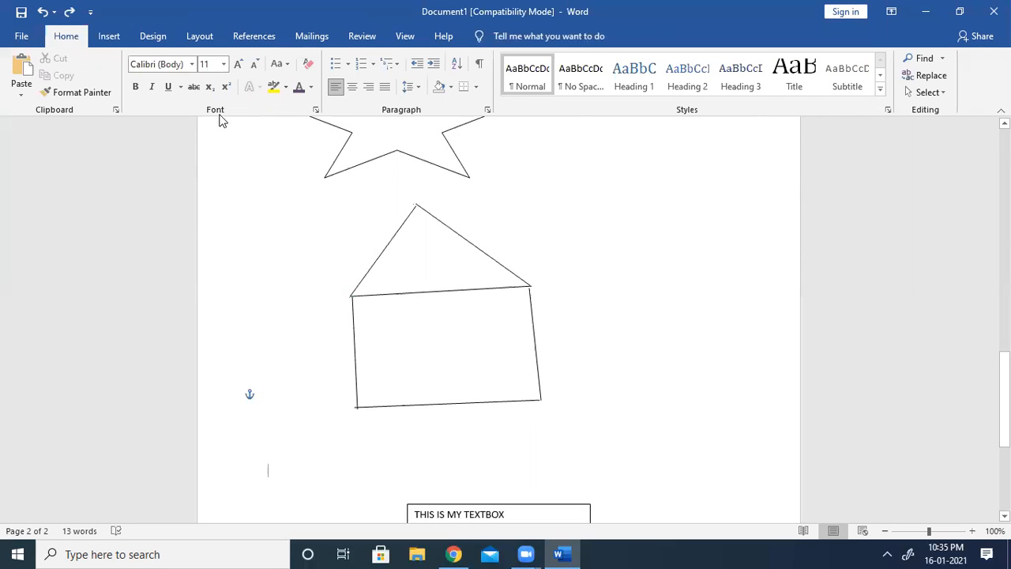
- Insert the symbol ĕ (Latin Small Letter E With Breve, character code 0115) on the line below the house drawing
{"action": "left_click", "coordinate": [109, 37]}
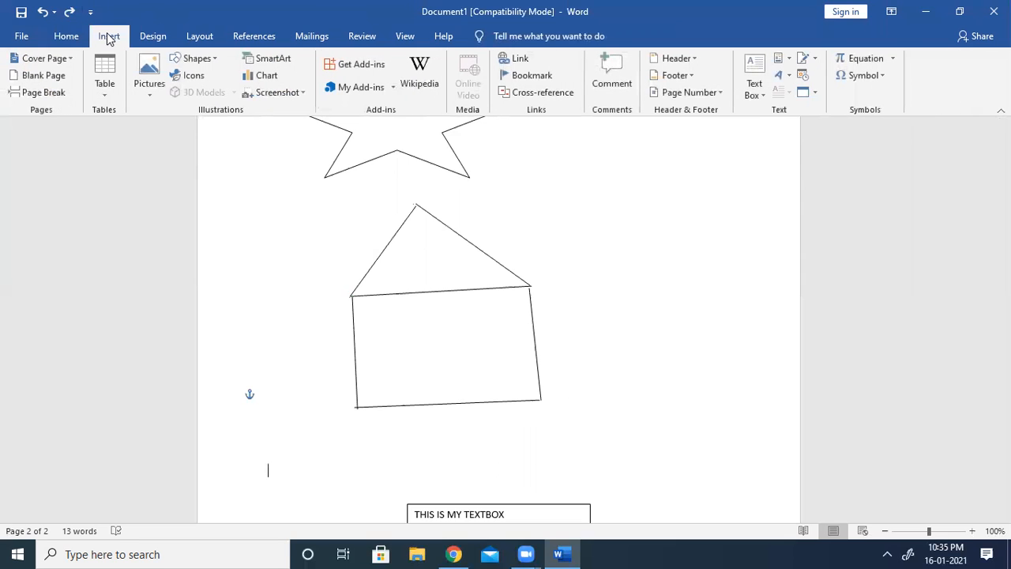
{"action": "left_click", "coordinate": [889, 77]}
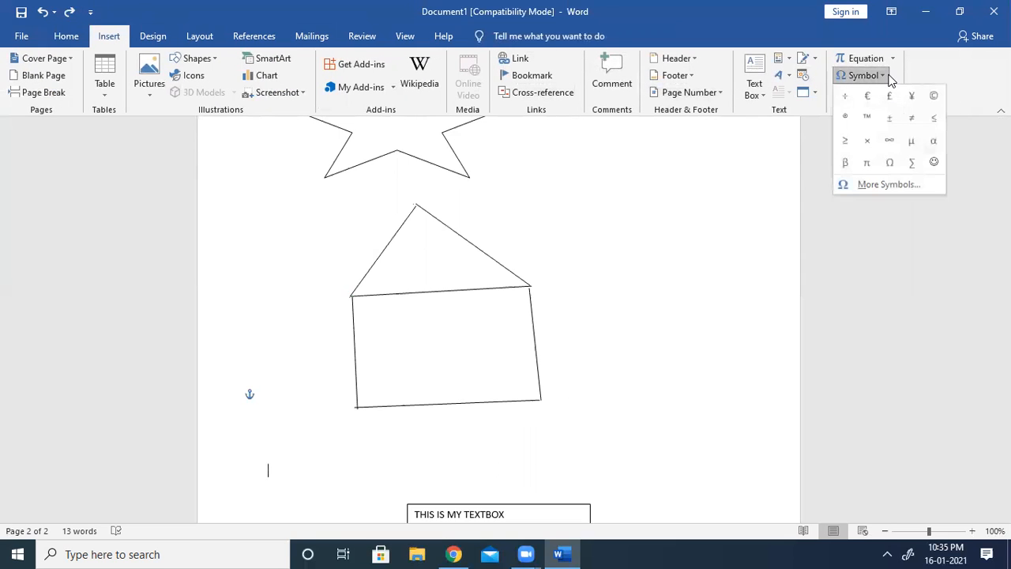
{"action": "left_click", "coordinate": [878, 184]}
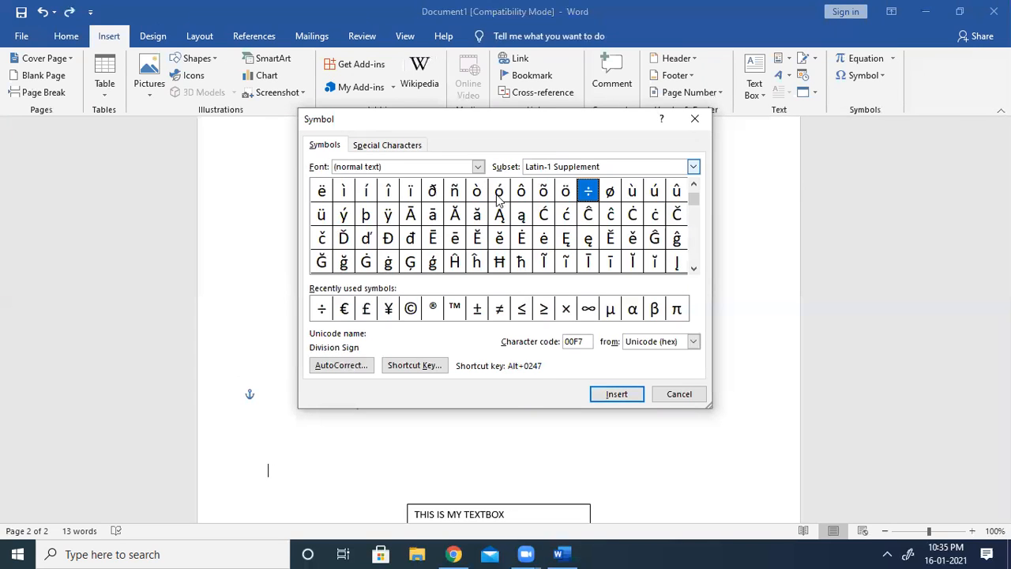
{"action": "left_click", "coordinate": [499, 241]}
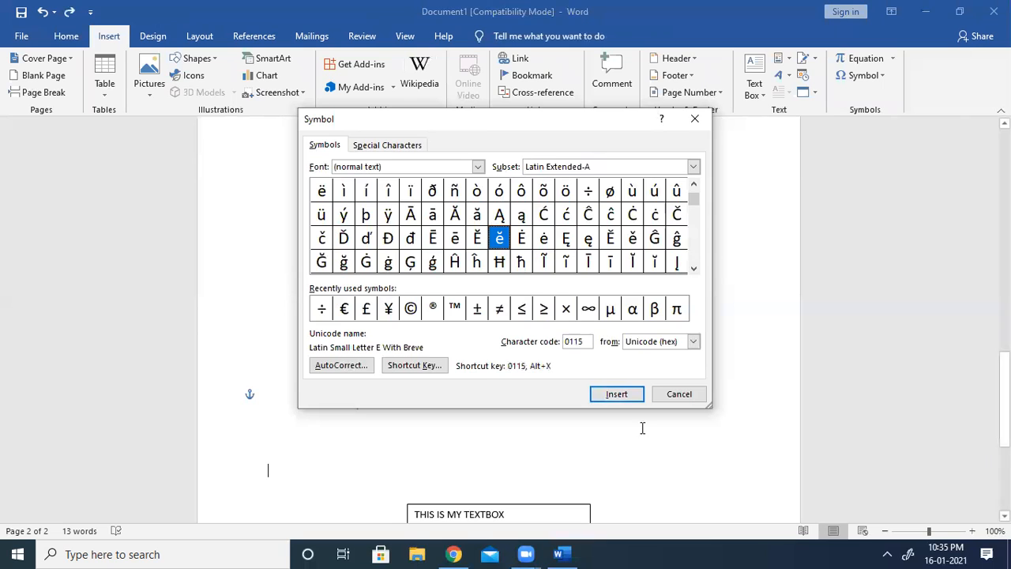
{"action": "left_click", "coordinate": [616, 394]}
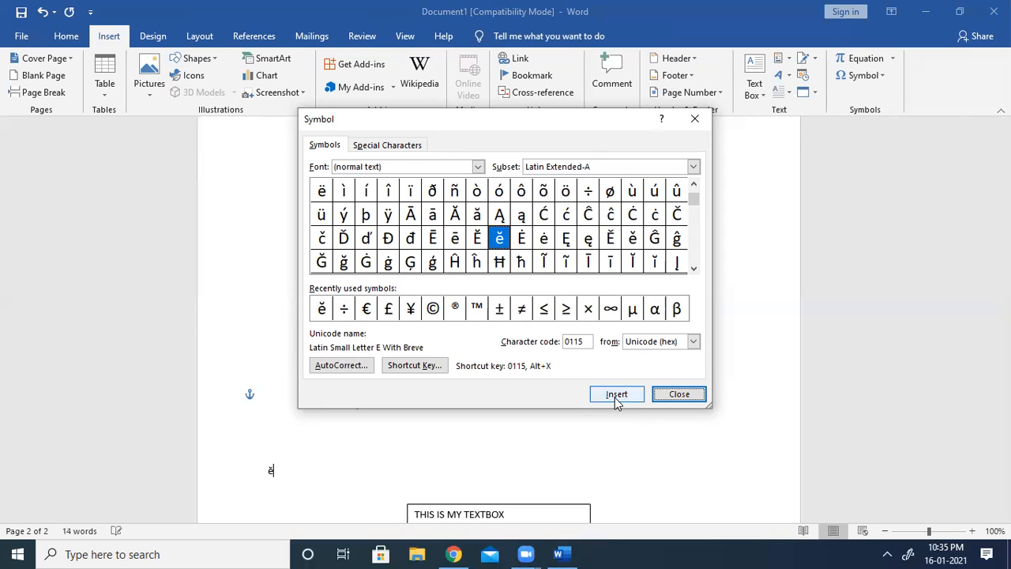
- Close the symbol dialog and insert the division sign ÷ directly after the ĕ symbol
{"action": "left_click", "coordinate": [677, 399]}
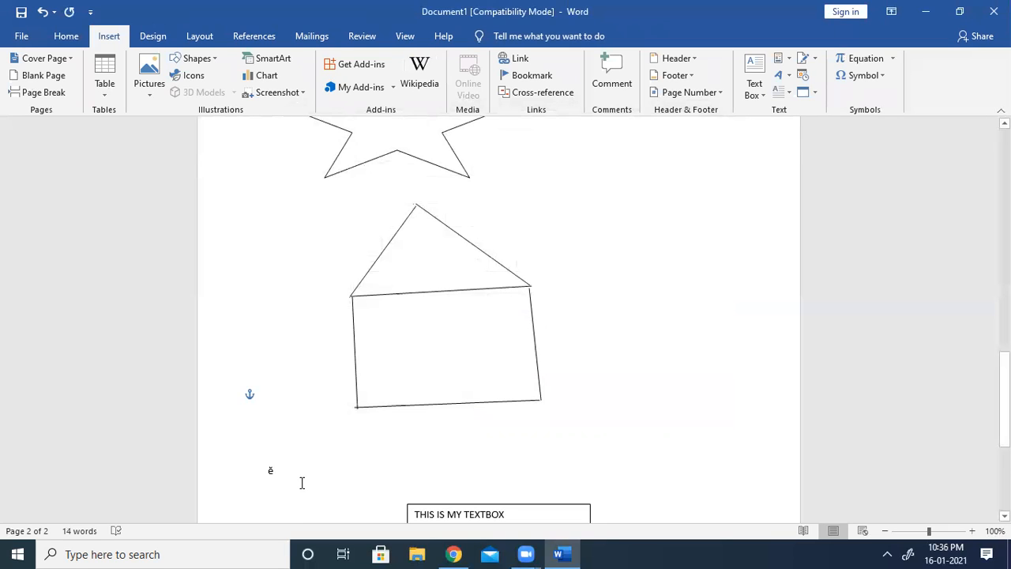
{"action": "left_click", "coordinate": [884, 77]}
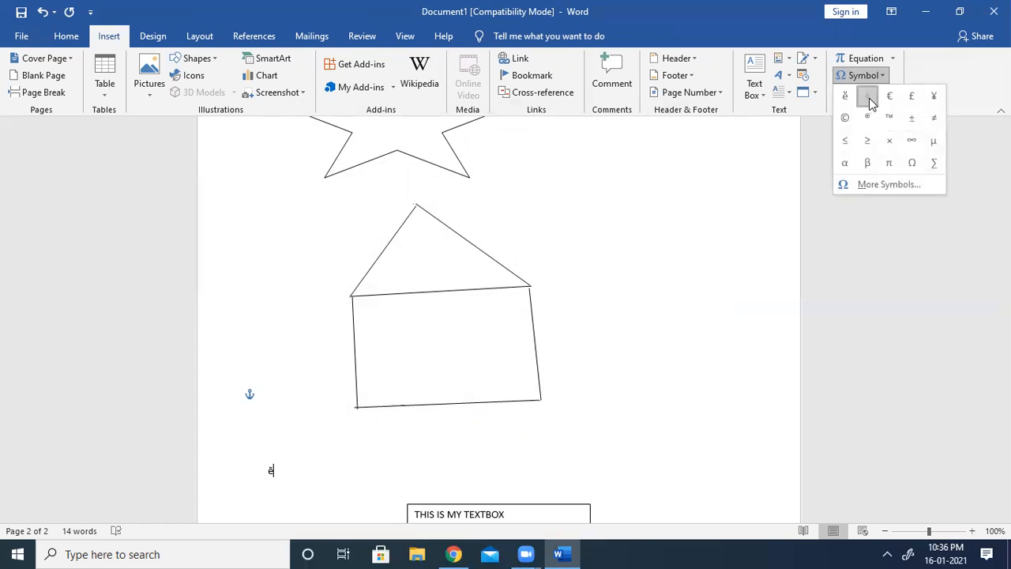
{"action": "left_click", "coordinate": [869, 103]}
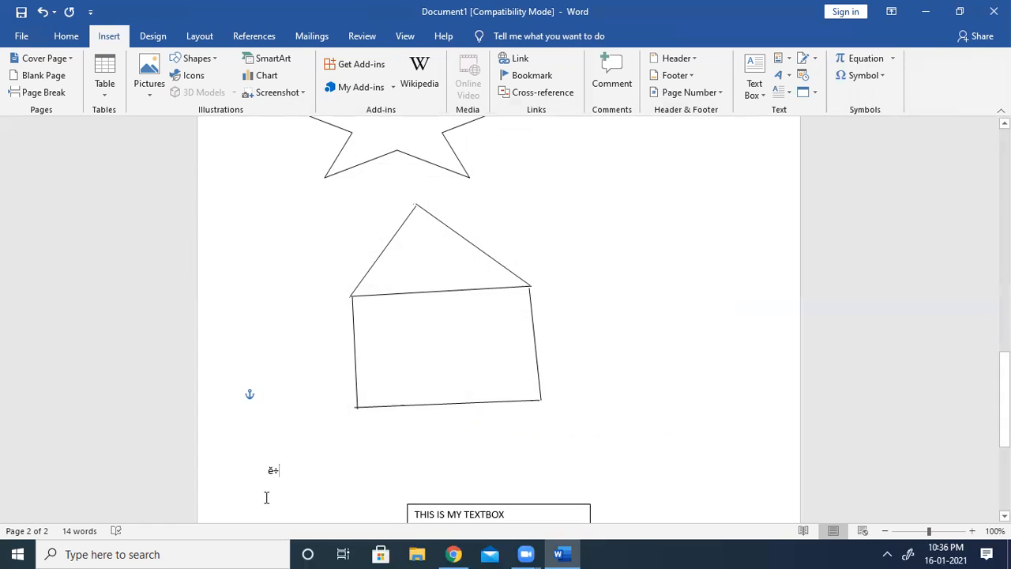
- Set the font size of the two symbols ĕ÷ below the house to 22
{"action": "left_click_drag", "start_coordinate": [269, 468], "coordinate": [289, 466]}
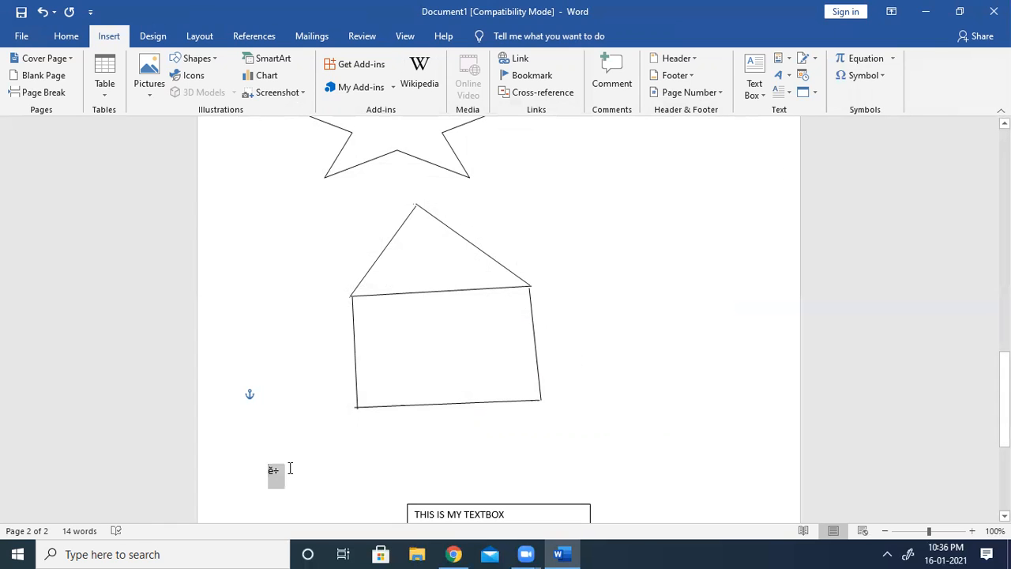
{"action": "left_click", "coordinate": [66, 36]}
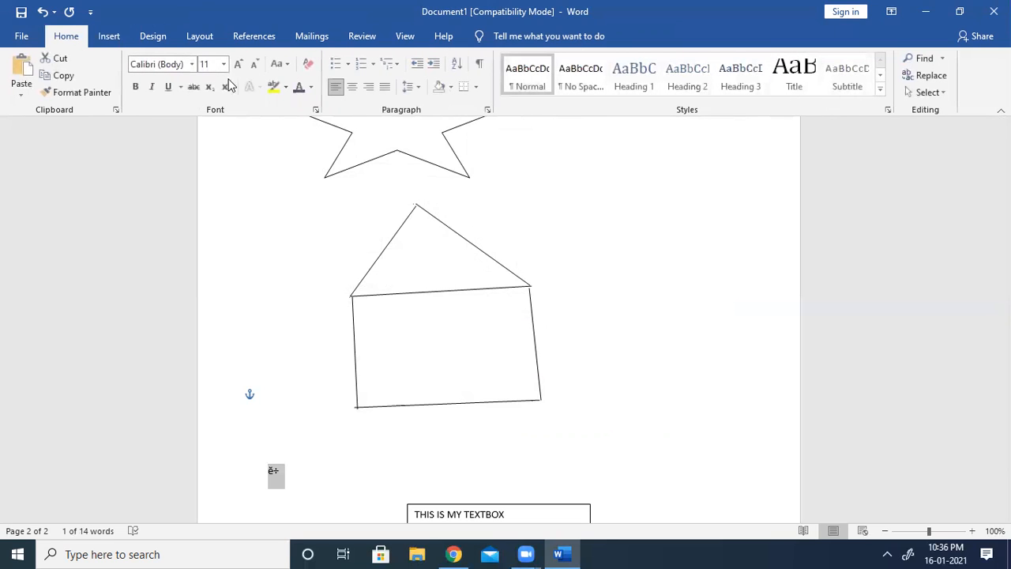
{"action": "left_click", "coordinate": [224, 66]}
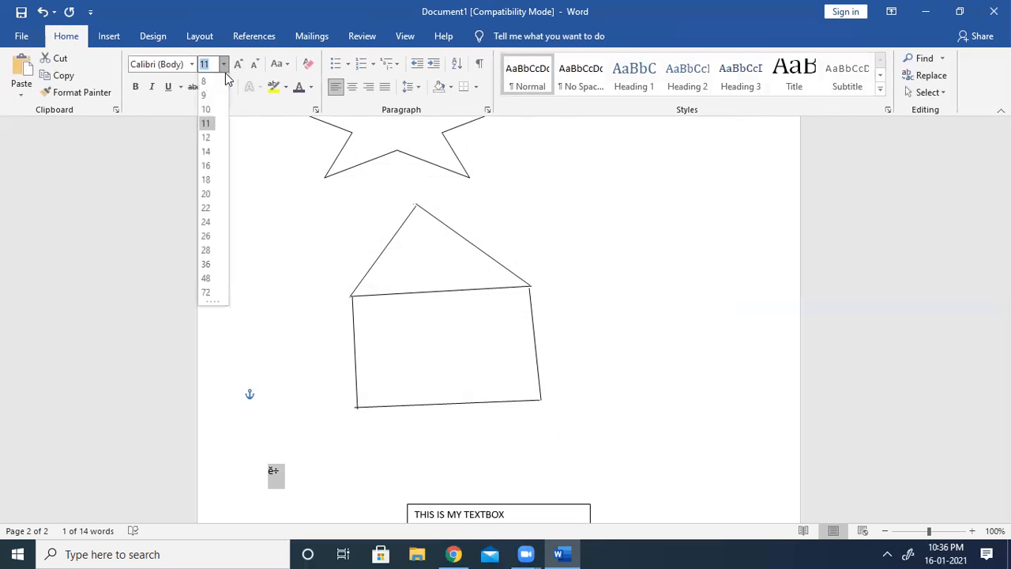
{"action": "left_click", "coordinate": [206, 207]}
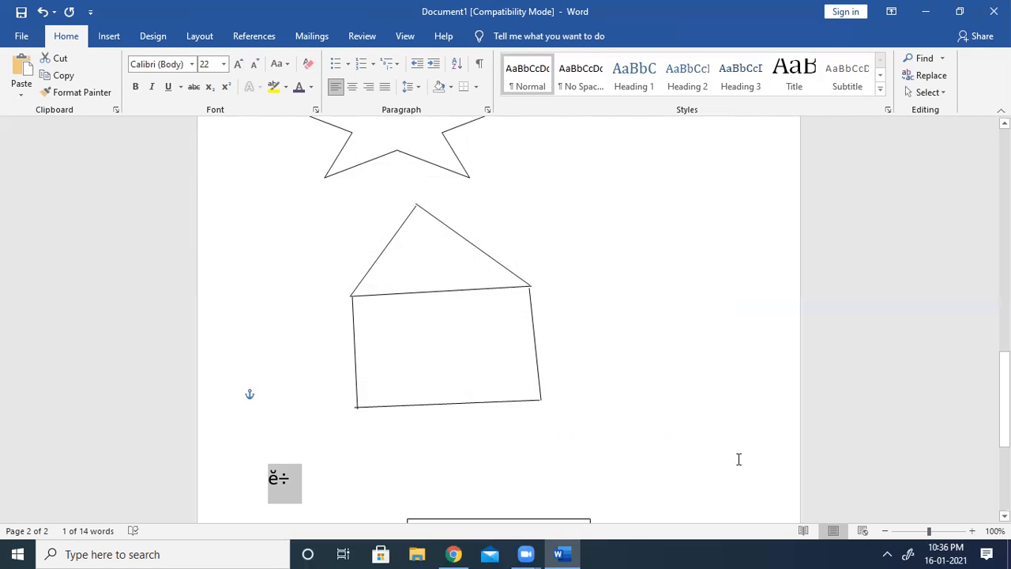
- Add several blank lines below the ĕ÷ symbols to push the text box further down the page
{"action": "scroll", "coordinate": [497, 316], "scroll_direction": "down", "scroll_amount": 3}
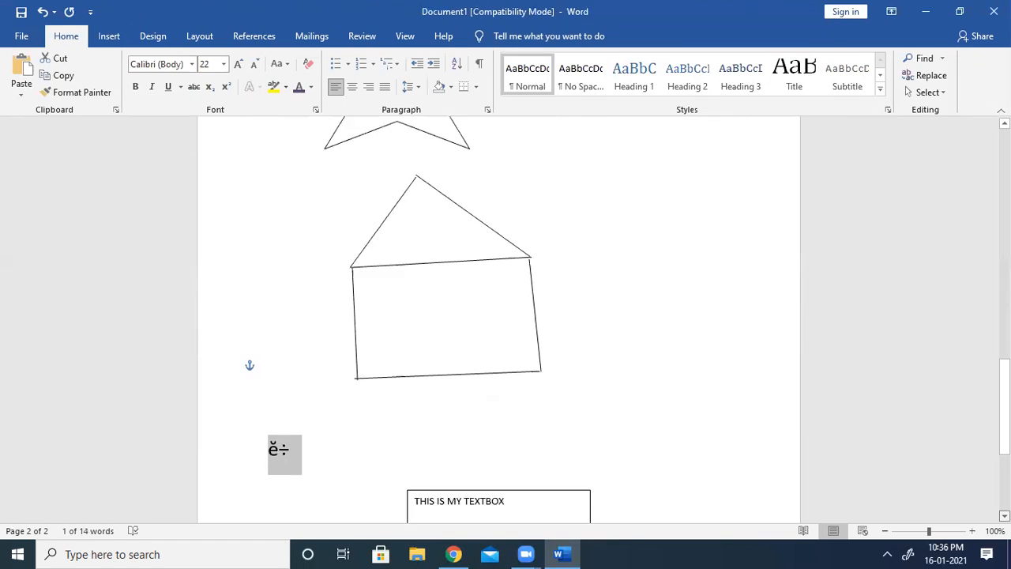
{"action": "scroll", "coordinate": [492, 311], "scroll_direction": "down", "scroll_amount": 1}
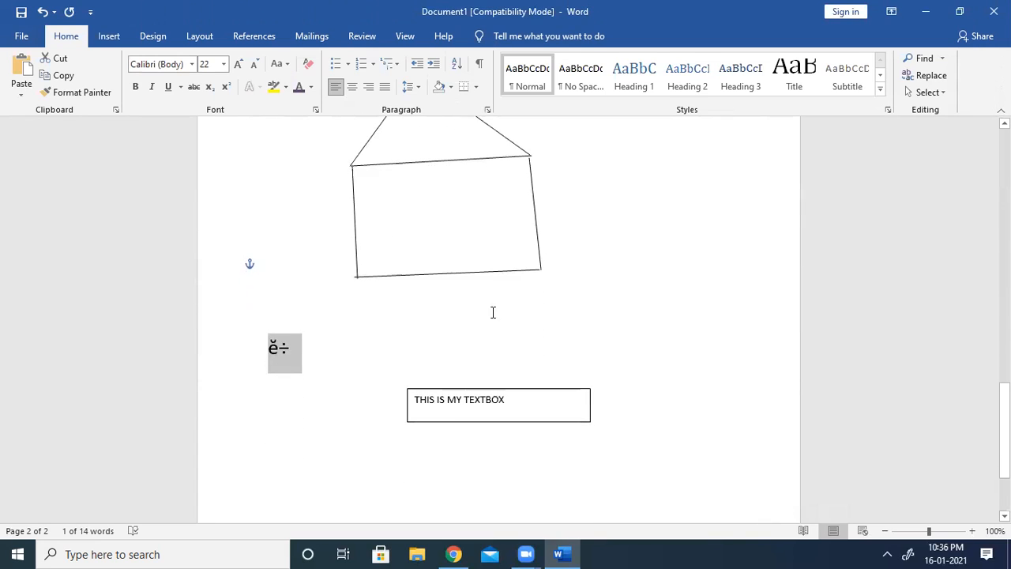
{"action": "left_click", "coordinate": [624, 421]}
{"action": "key", "text": "Return"}
{"action": "key", "text": "Return"}
{"action": "key", "text": "Return"}
{"action": "key", "text": "Return"}
{"action": "key", "text": "Return"}
{"action": "key", "text": "Return"}
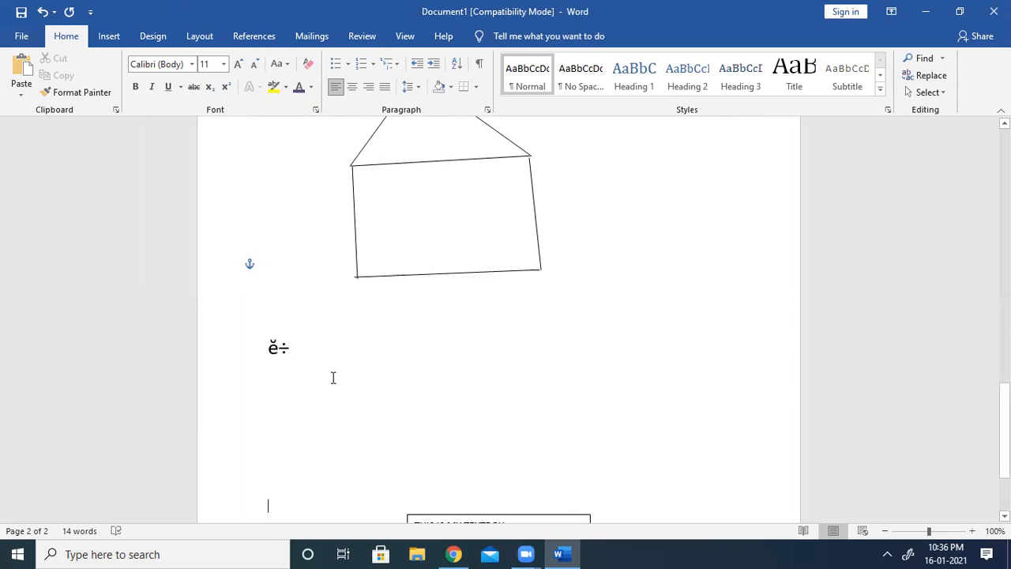
- Draw a rounded rectangle about 3.2 cm high and 5.66 cm wide between the house and the text box
{"action": "left_click", "coordinate": [109, 36]}
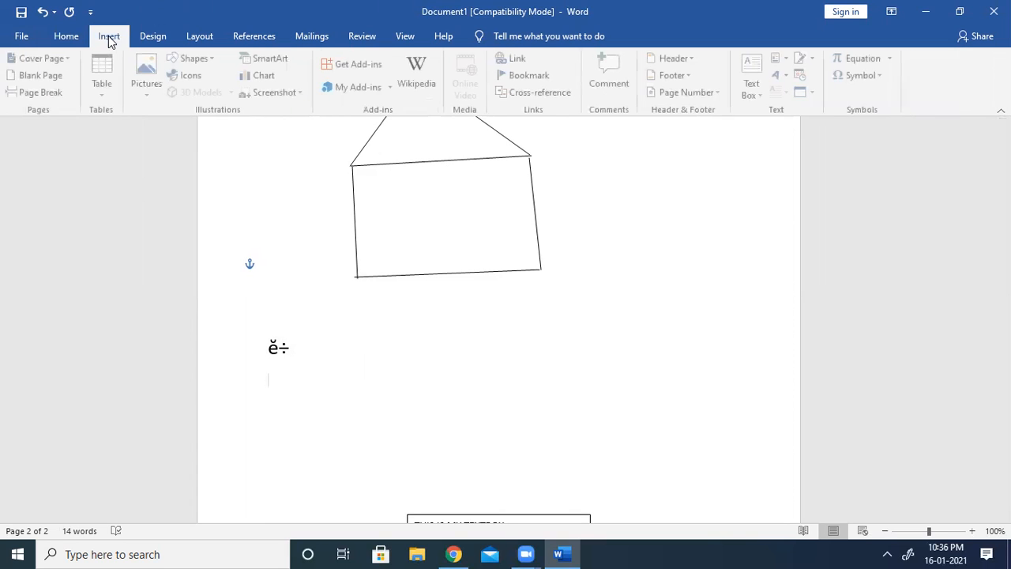
{"action": "left_click", "coordinate": [214, 58]}
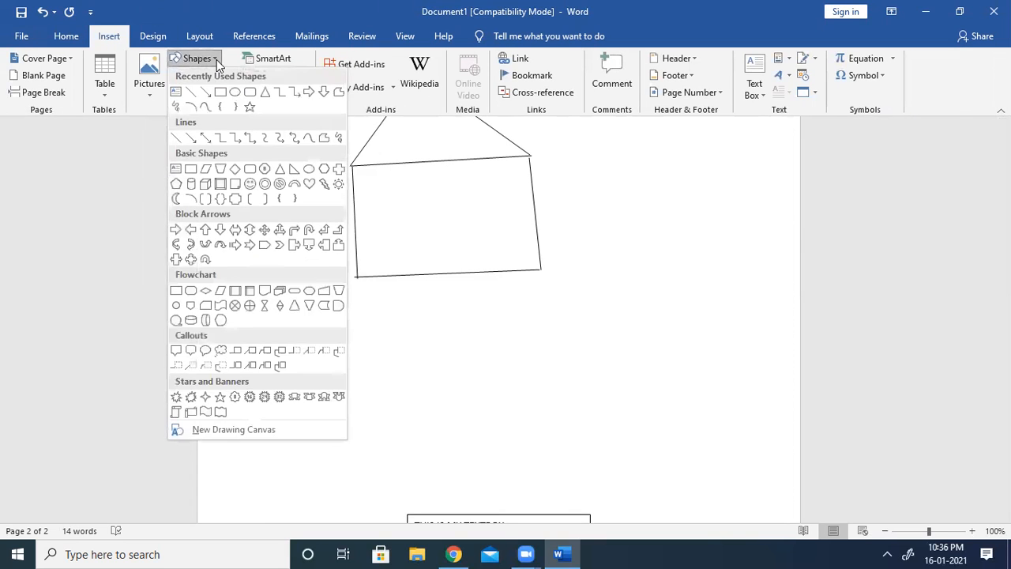
{"action": "left_click", "coordinate": [250, 169]}
{"action": "mouse_move", "coordinate": [454, 350]}
{"action": "left_mouse_down"}
{"action": "mouse_move", "coordinate": [601, 412]}
{"action": "mouse_move", "coordinate": [613, 440]}
{"action": "left_mouse_up"}
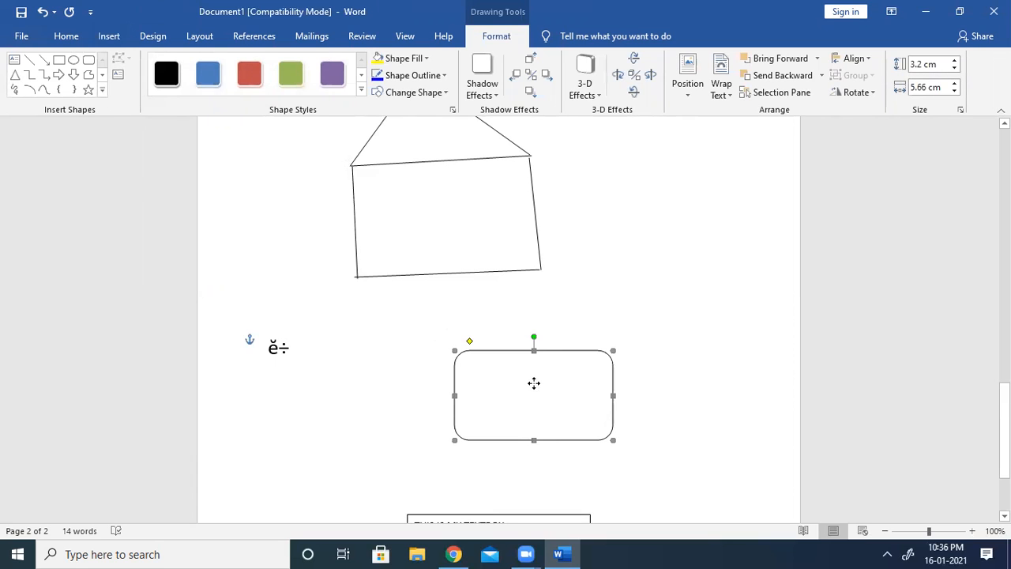
- Apply the first drop shadow, offset up and to the left, to the rounded rectangle and fill it with the darkest olive green theme color
{"action": "left_click", "coordinate": [498, 95]}
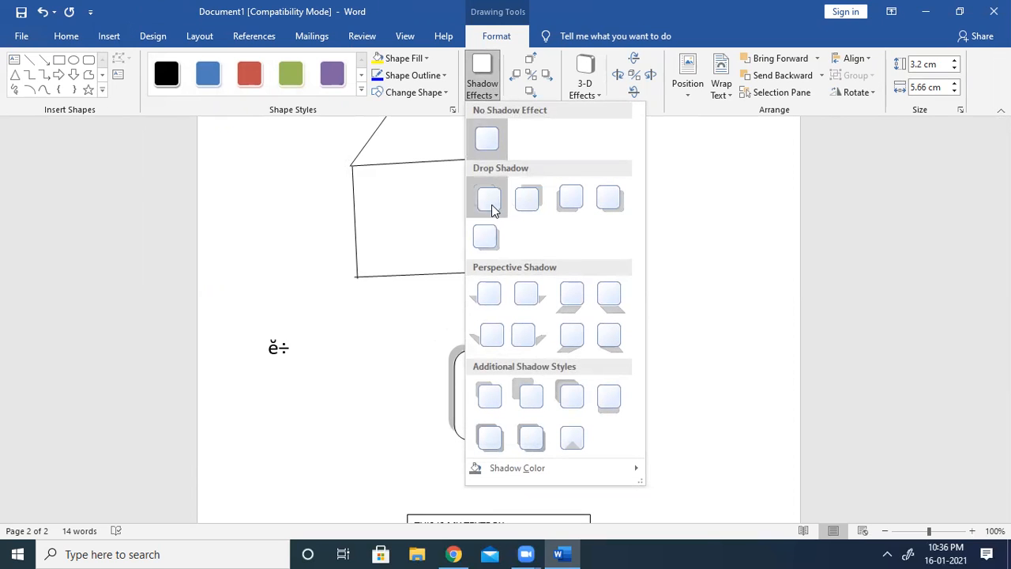
{"action": "left_click", "coordinate": [490, 201]}
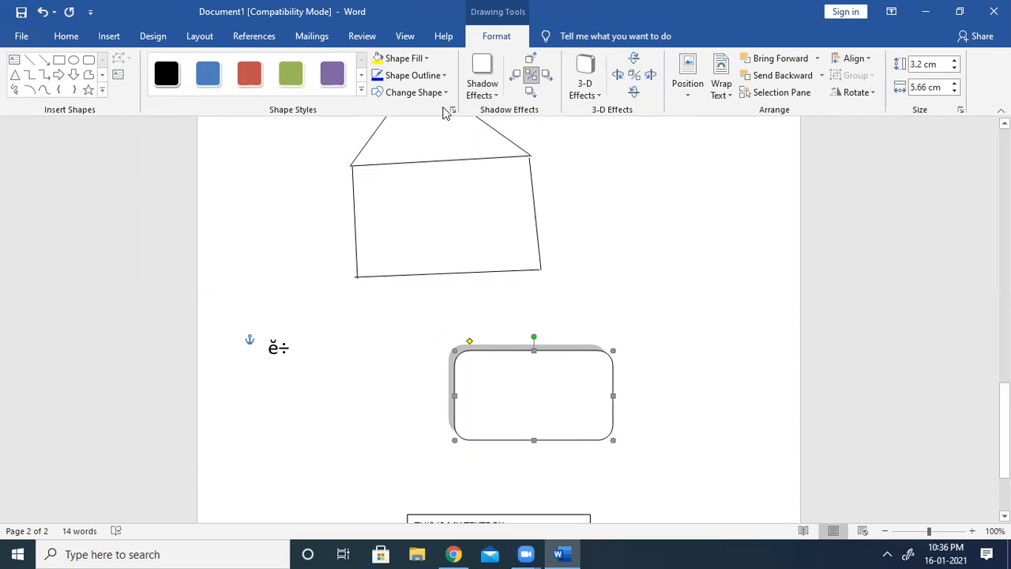
{"action": "left_click", "coordinate": [426, 58]}
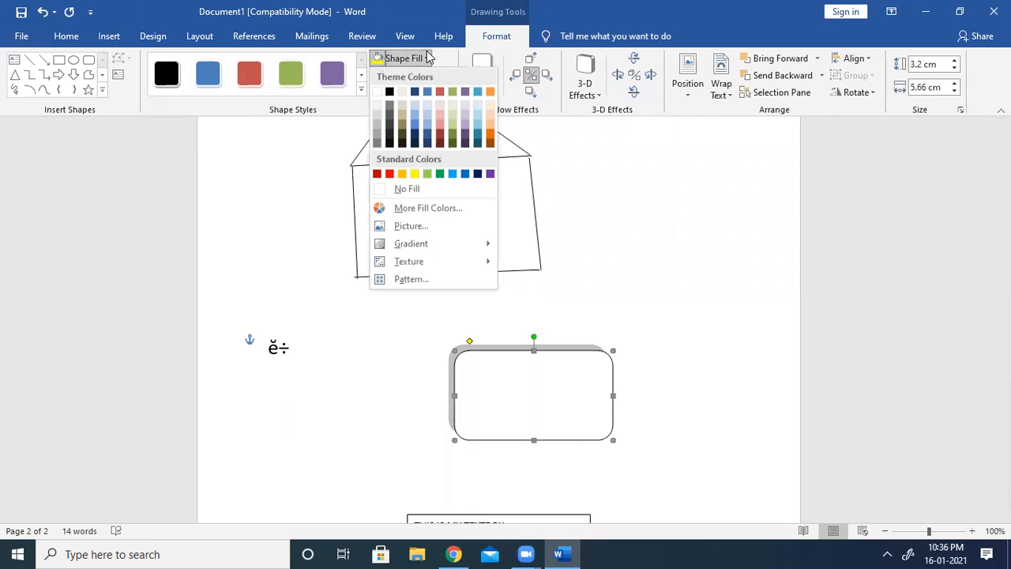
{"action": "left_click", "coordinate": [452, 144]}
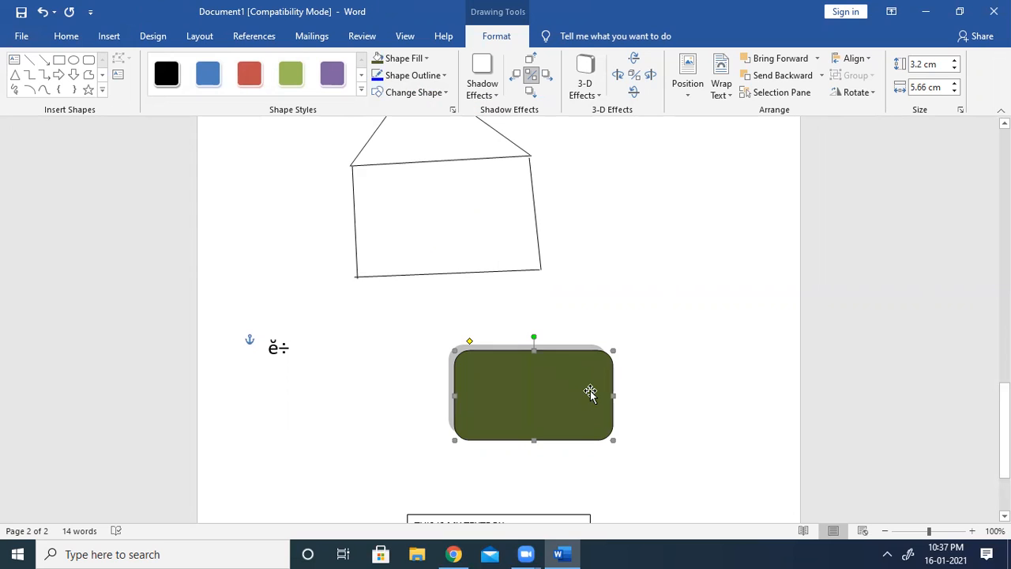